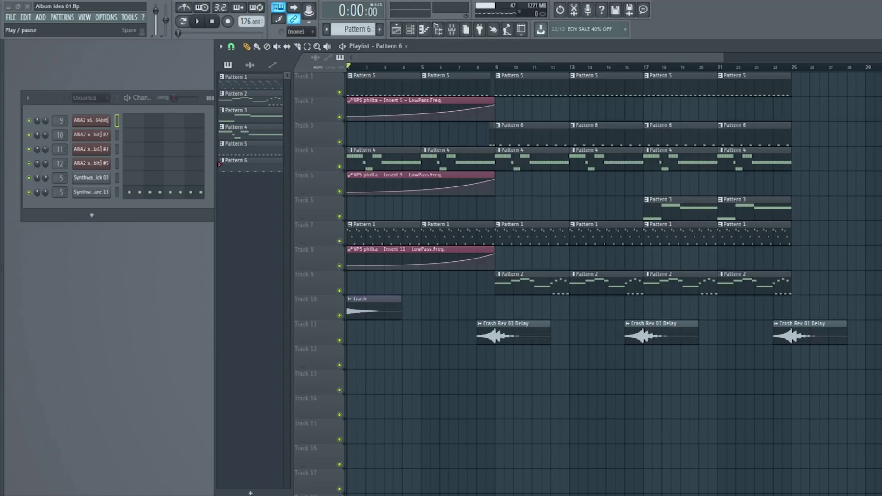
# - Start song playback, bring up the Mixer, and load Default.fst onto the Master track
pyautogui.click(199, 23)
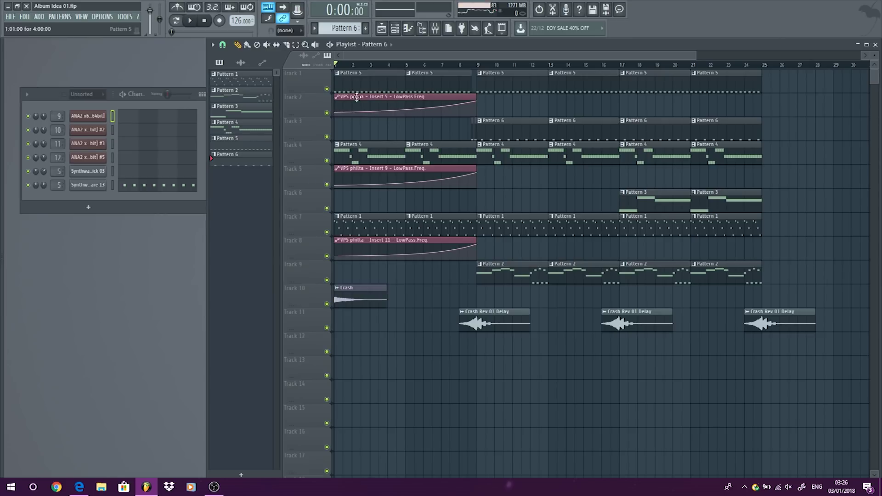
pyautogui.click(82, 16)
pyautogui.click(90, 61)
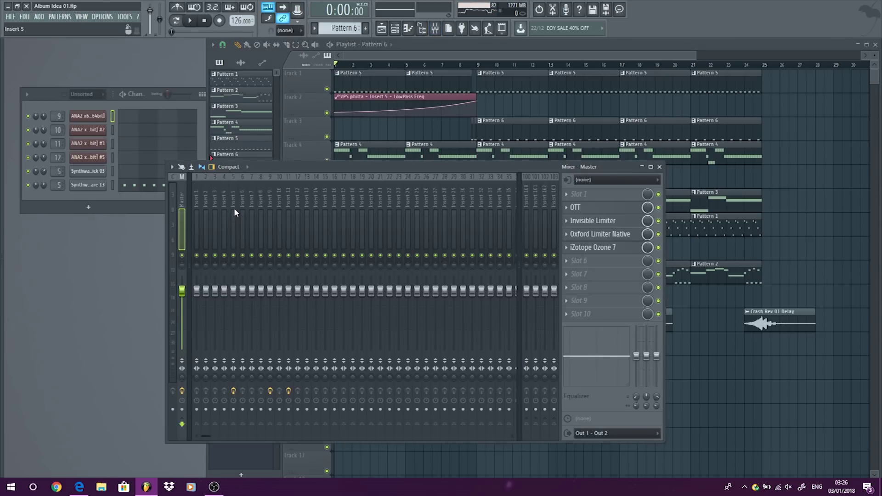
pyautogui.rightClick(182, 194)
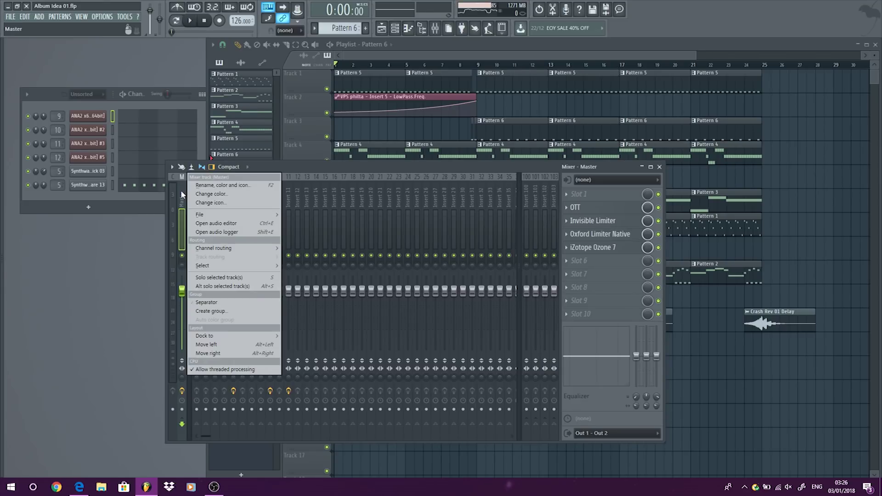
pyautogui.moveTo(207, 213)
pyautogui.click(307, 216)
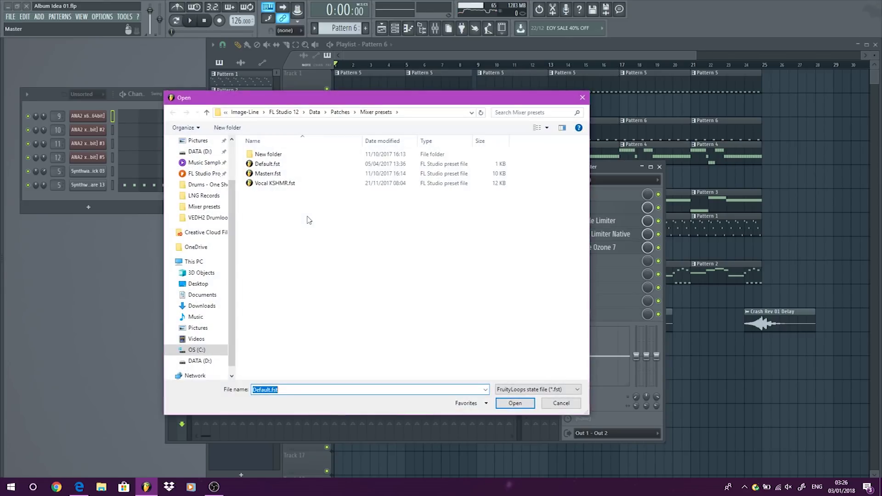
pyautogui.doubleClick(267, 164)
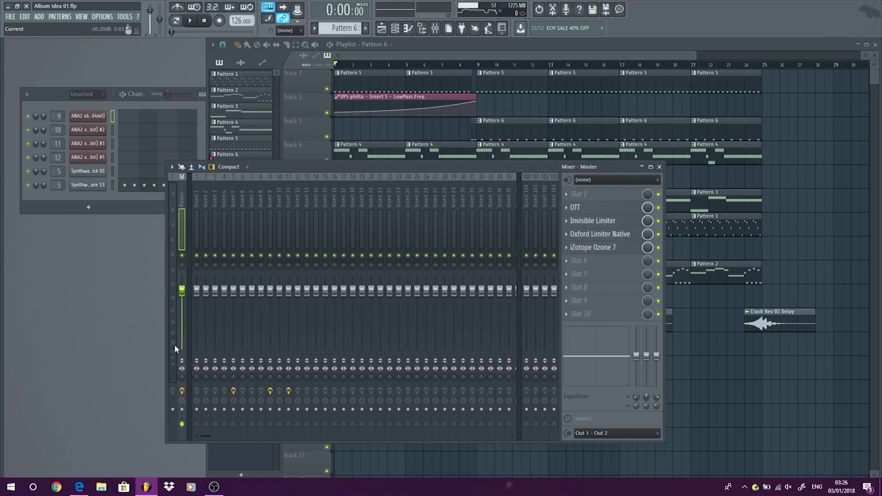
# - Bypass, then re-enable, the OTT, Invisible Limiter and Oxford Limiter Native effects on Master
pyautogui.click(658, 208)
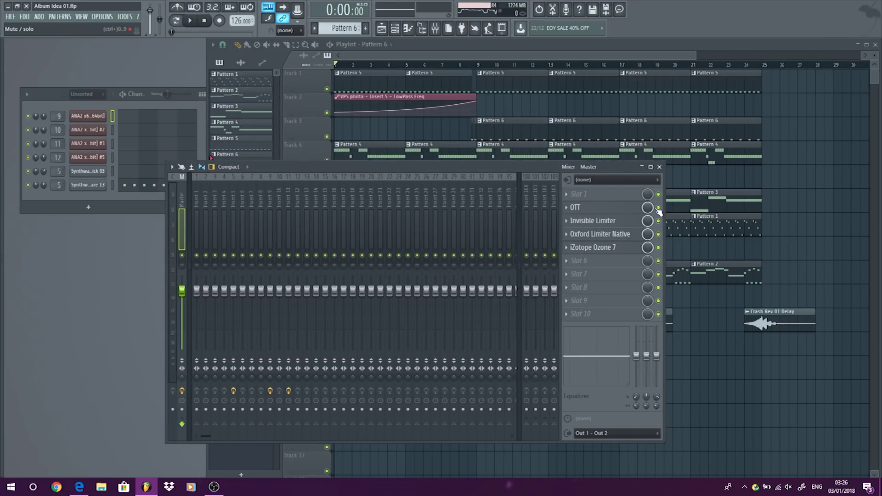
pyautogui.click(658, 220)
pyautogui.click(658, 234)
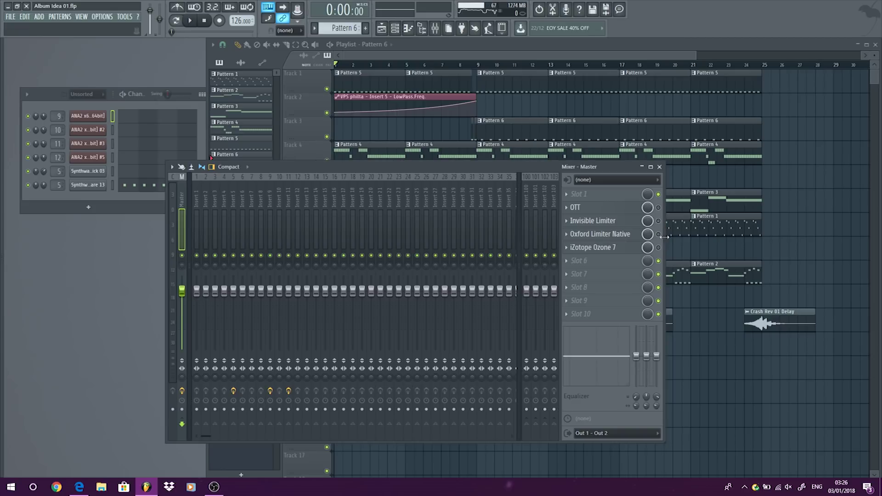
pyautogui.click(658, 207)
pyautogui.click(658, 221)
pyautogui.click(658, 234)
# - Reload the Default.fst state on the Master track to clear its effects
pyautogui.rightClick(179, 189)
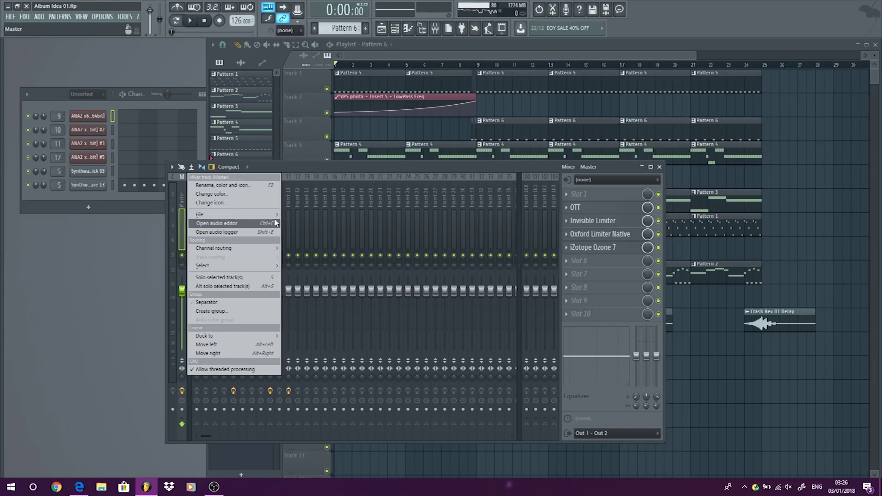
pyautogui.click(287, 216)
pyautogui.doubleClick(283, 164)
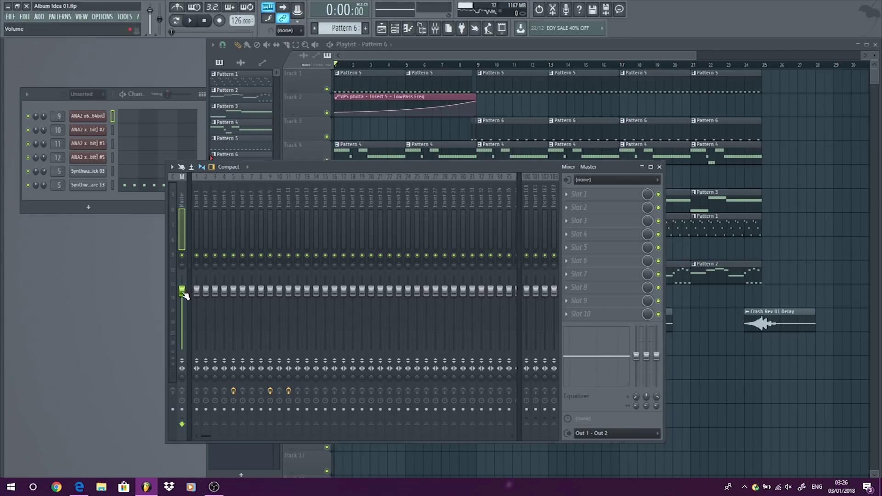
# - Lower the Master fader to about -5.6 dB and close the Mixer
pyautogui.moveTo(182, 291); pyautogui.dragTo(182, 293)
pyautogui.moveTo(184, 295); pyautogui.dragTo(184, 298)
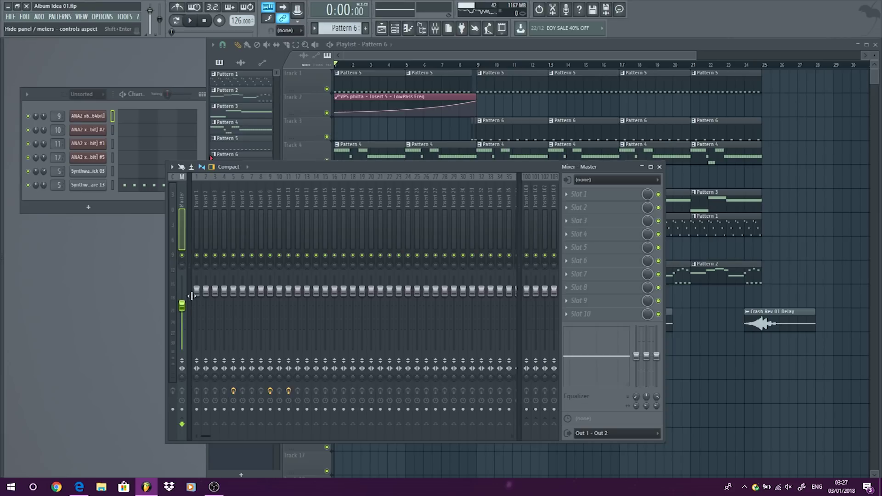
pyautogui.moveTo(185, 308); pyautogui.dragTo(186, 306)
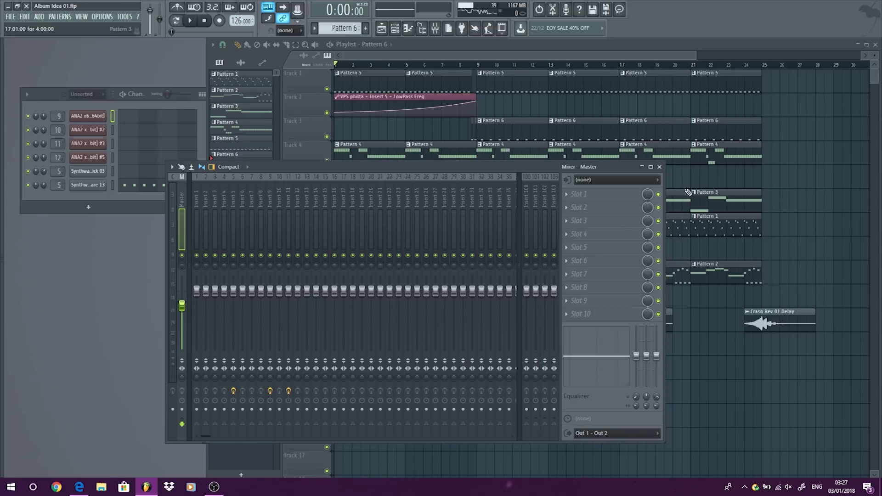
pyautogui.click(660, 167)
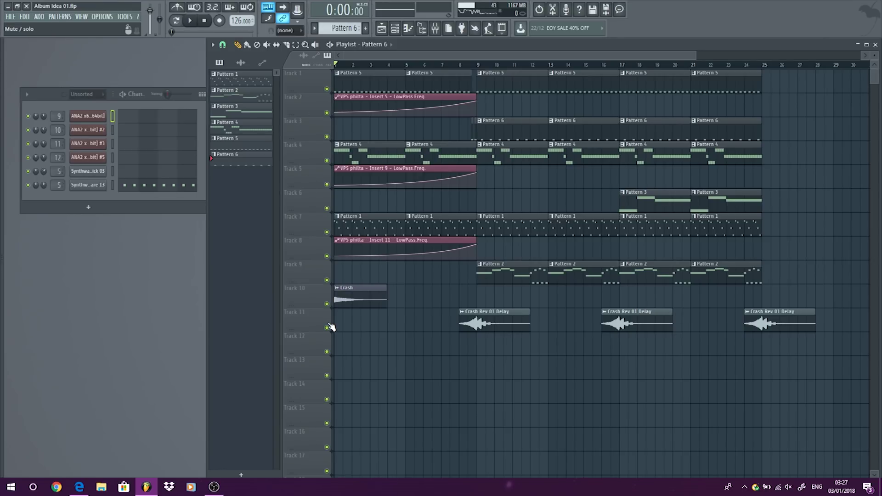
# - Move the Insert 5, Insert 9 and Insert 11 LowPass automation tracks to Tracks 1, 2 and 3
pyautogui.click(371, 98)
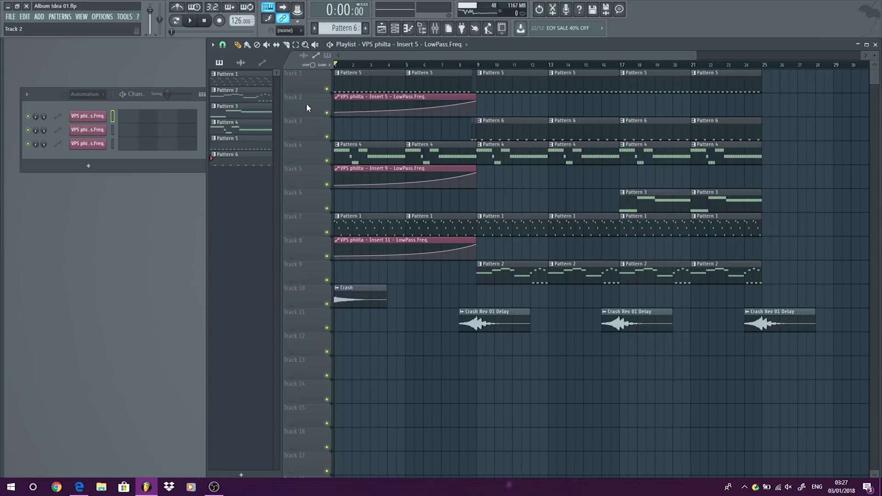
pyautogui.moveTo(307, 108); pyautogui.dragTo(307, 84)
pyautogui.moveTo(312, 167); pyautogui.dragTo(307, 106)
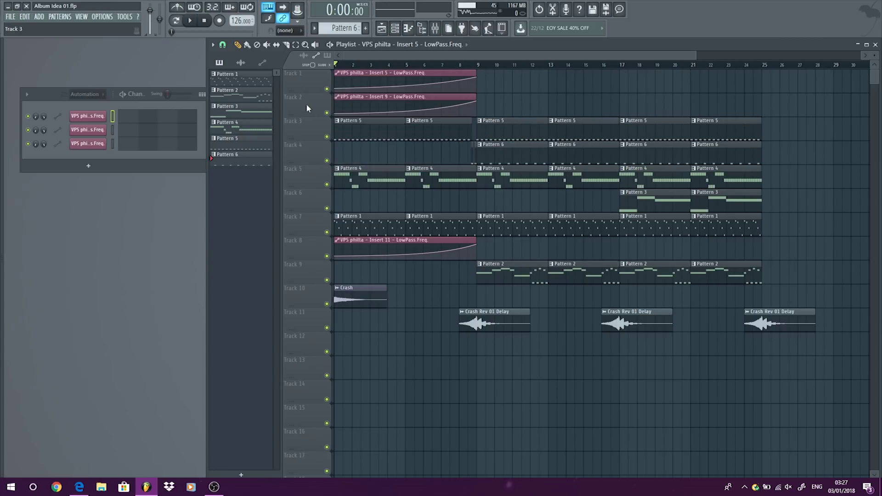
pyautogui.moveTo(304, 249); pyautogui.dragTo(303, 132)
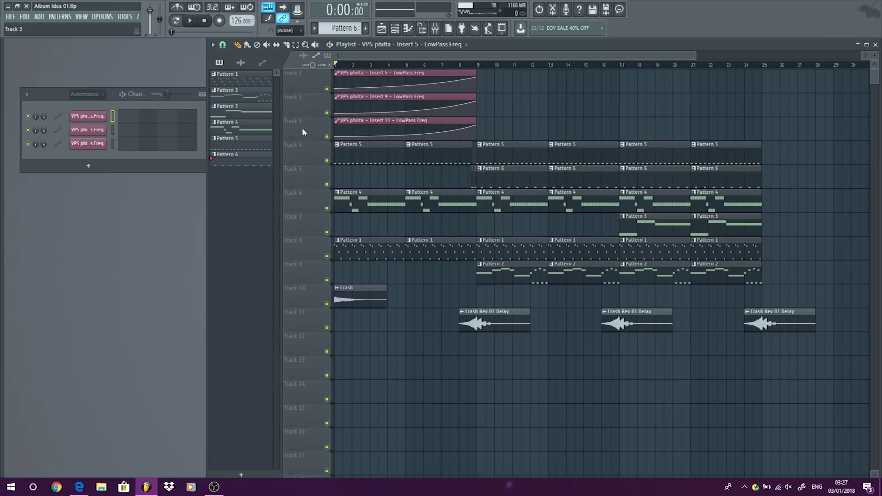
# - Solo the automation Tracks 1–3 and set the Channel Rack filter to All
pyautogui.rightClick(327, 89)
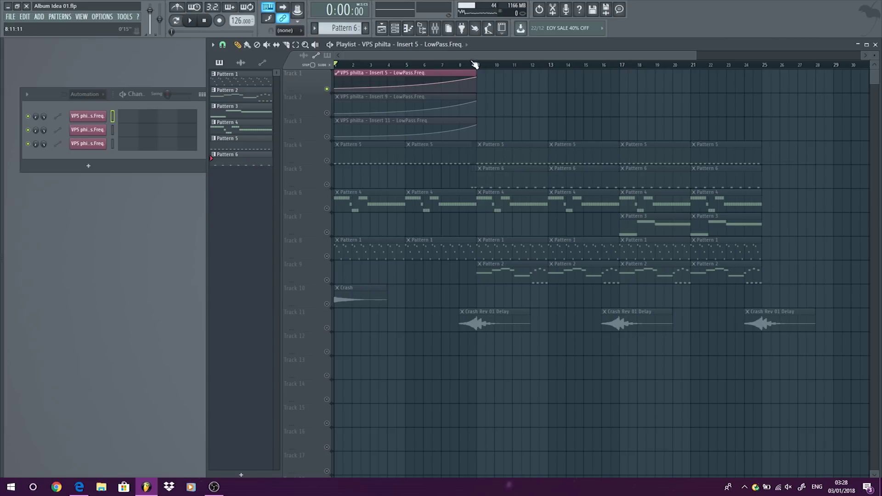
pyautogui.click(328, 113)
pyautogui.click(328, 137)
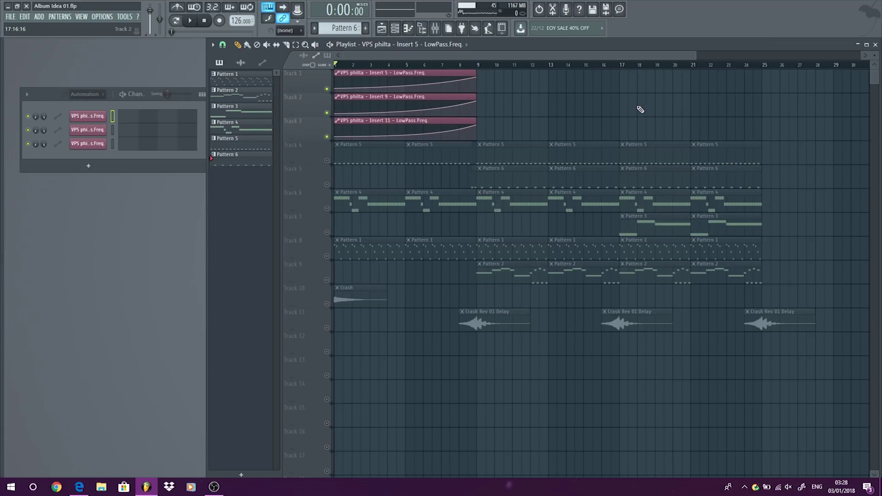
pyautogui.click(85, 94)
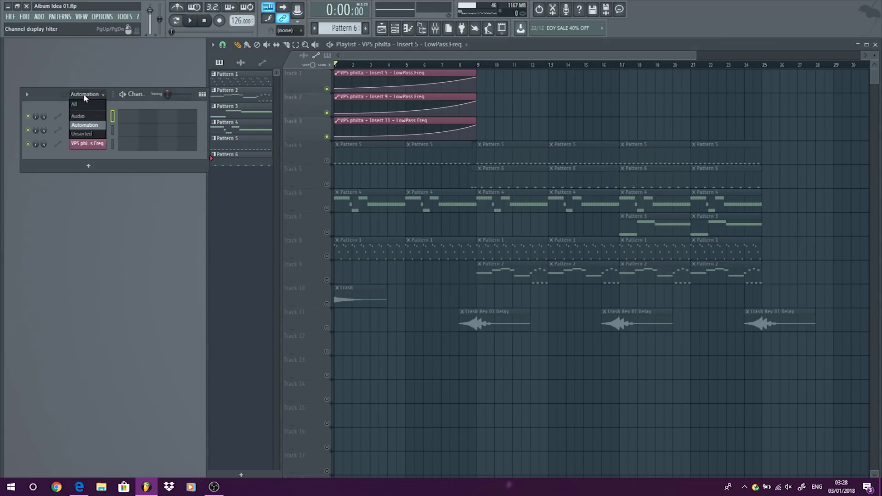
pyautogui.click(84, 102)
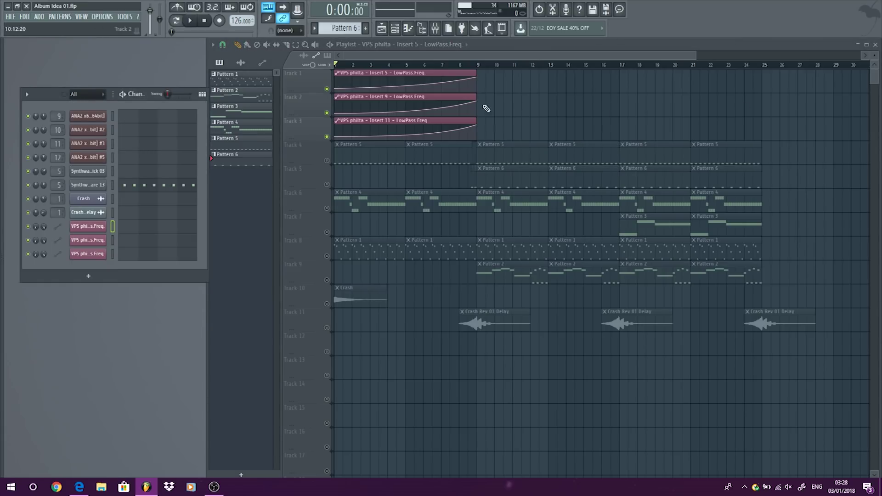
# - Unmute Track 4's Pattern 5 clips and play the song briefly to check it
pyautogui.moveTo(339, 65); pyautogui.dragTo(816, 92)
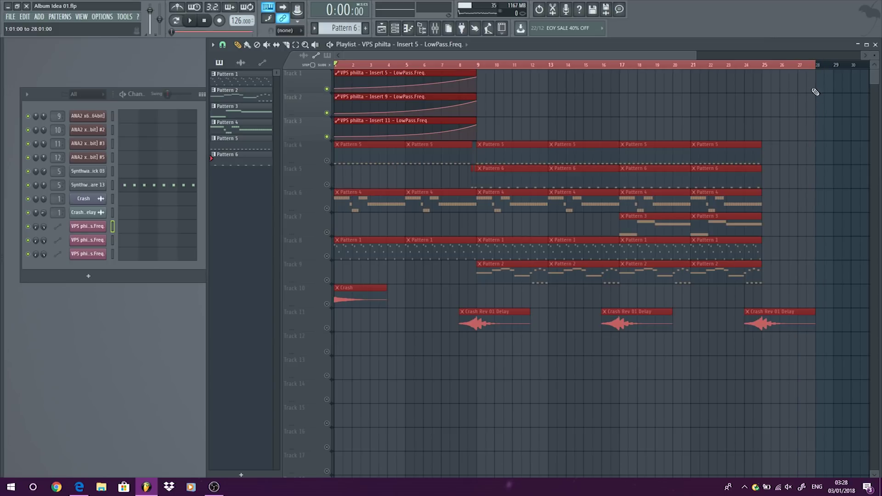
pyautogui.click(603, 85)
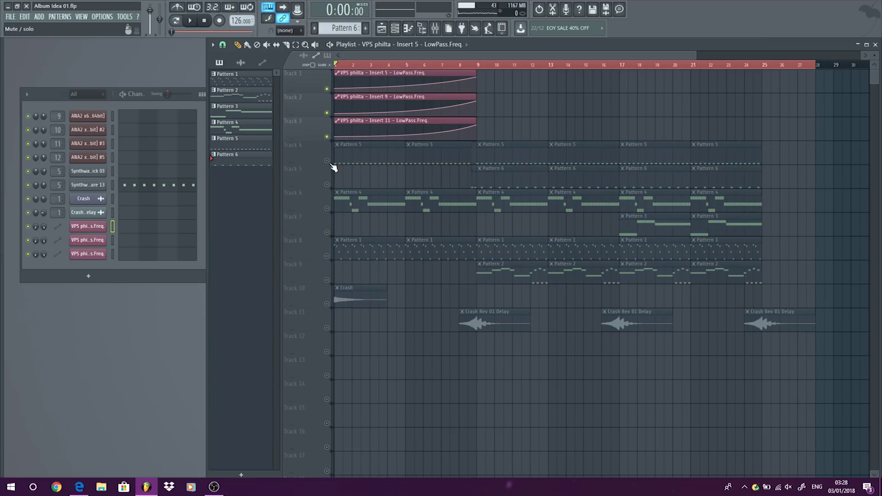
pyautogui.click(328, 161)
pyautogui.click(190, 20)
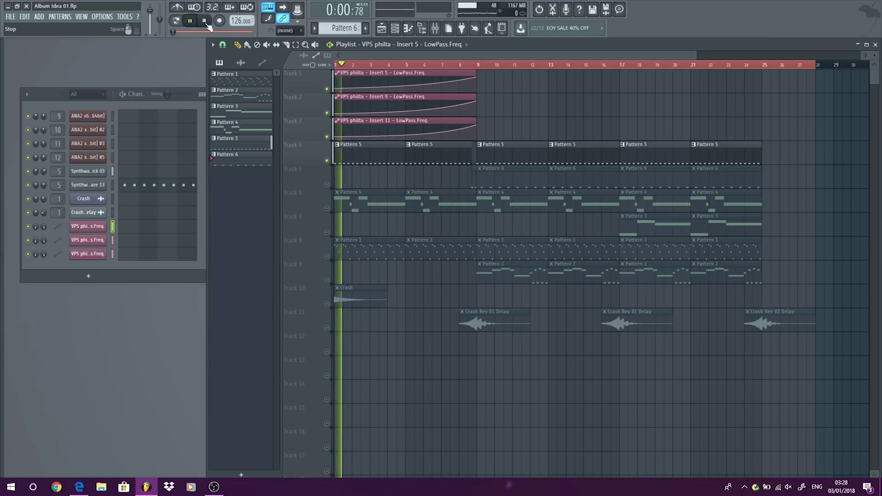
pyautogui.click(205, 21)
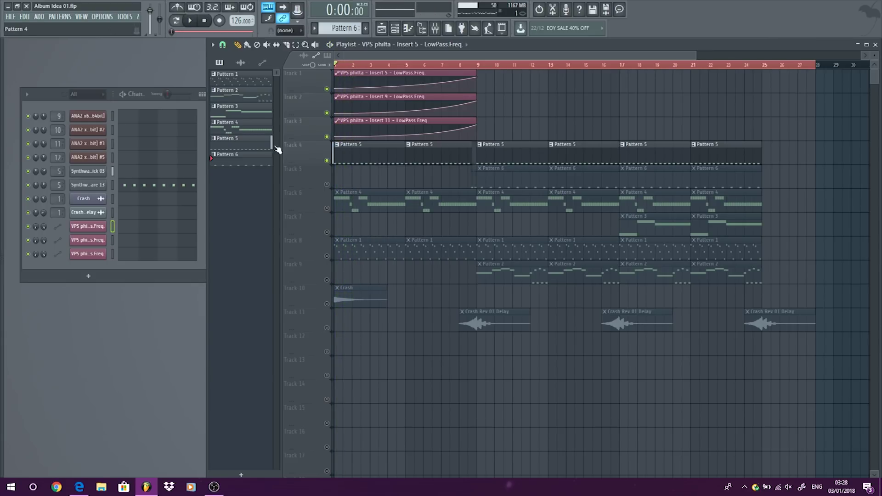
# - Begin a WAV export and create a new 'Stems' folder on the Desktop
pyautogui.click(10, 18)
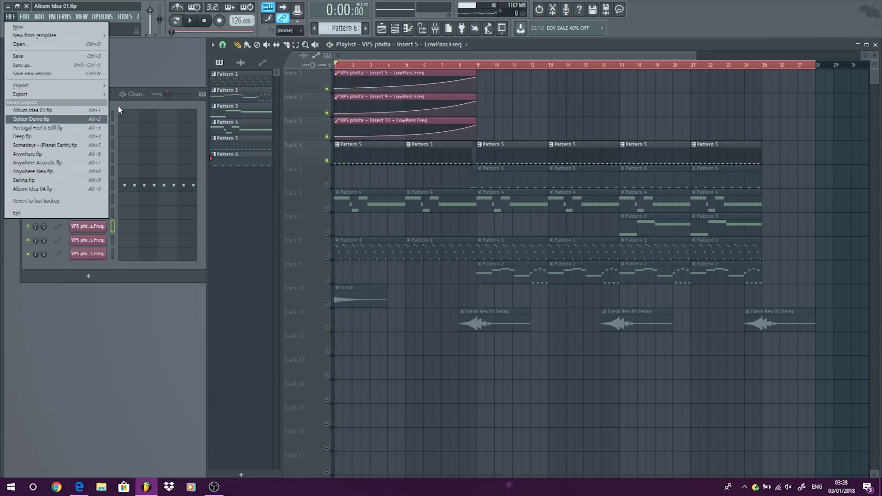
pyautogui.moveTo(106, 95)
pyautogui.click(125, 106)
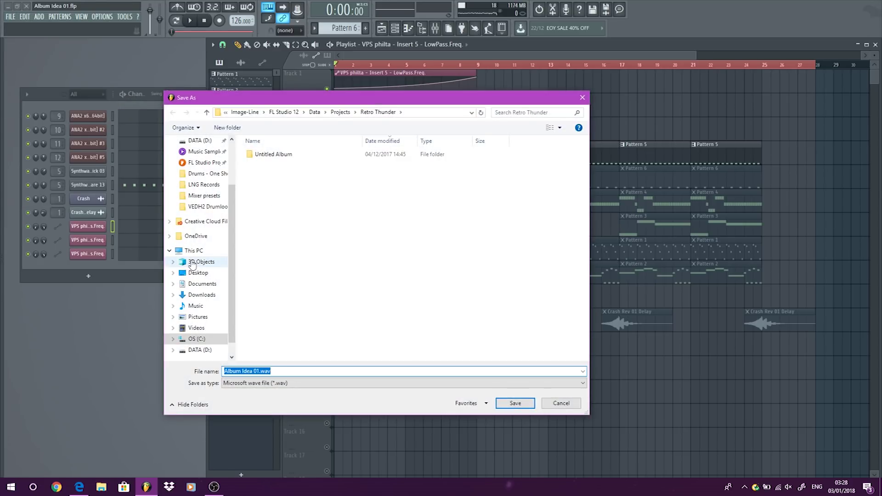
pyautogui.click(202, 275)
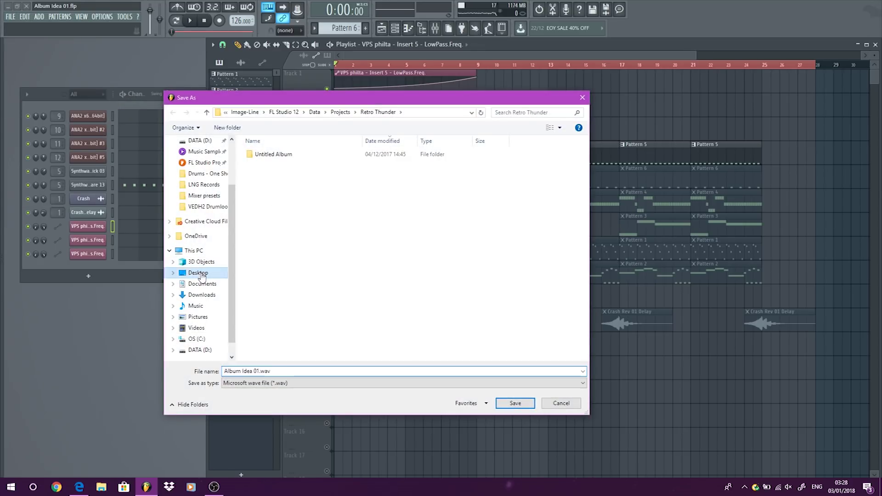
pyautogui.rightClick(403, 299)
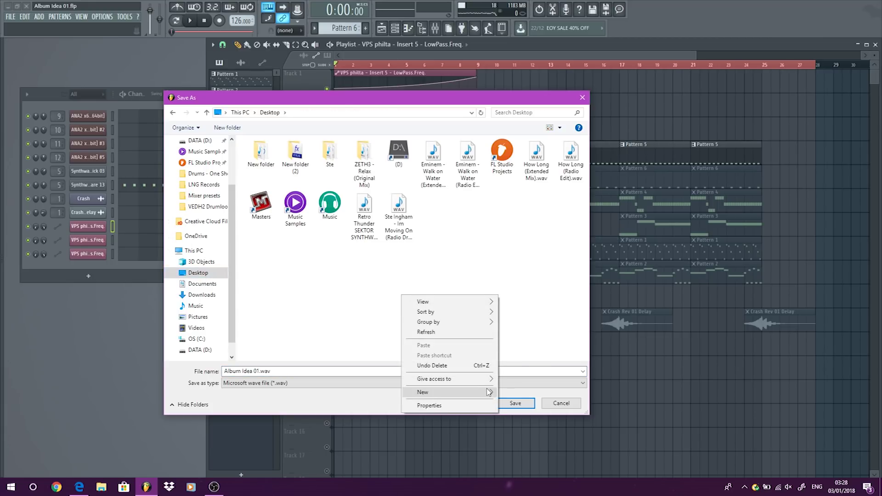
pyautogui.moveTo(488, 391)
pyautogui.click(519, 288)
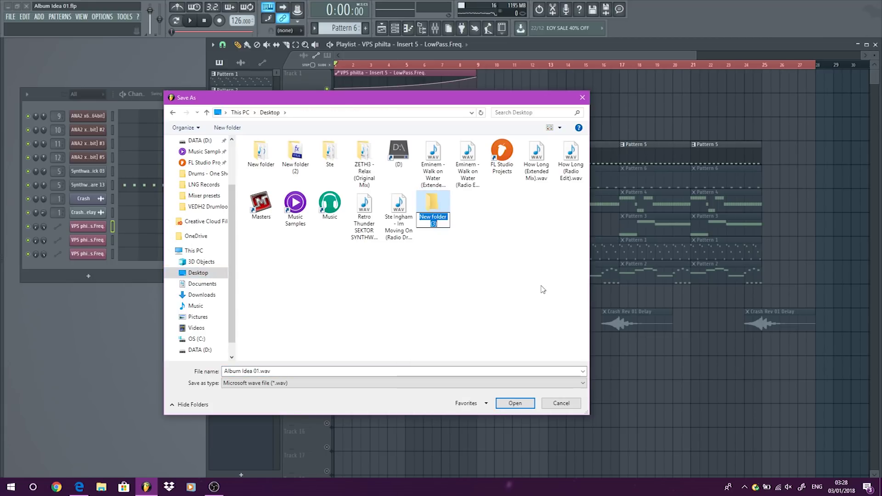
pyautogui.write('Stems')
pyautogui.click(543, 290)
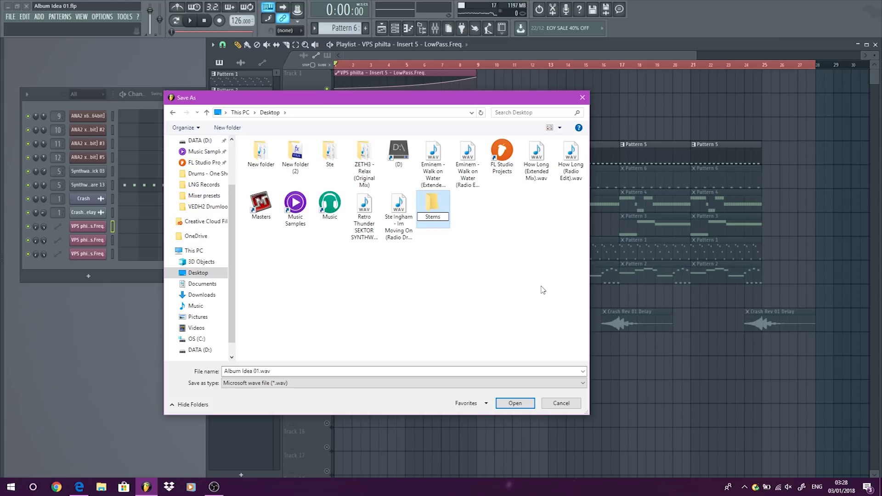
# - Render the song as Kick.wav inside the Desktop Stems folder
pyautogui.doubleClick(432, 205)
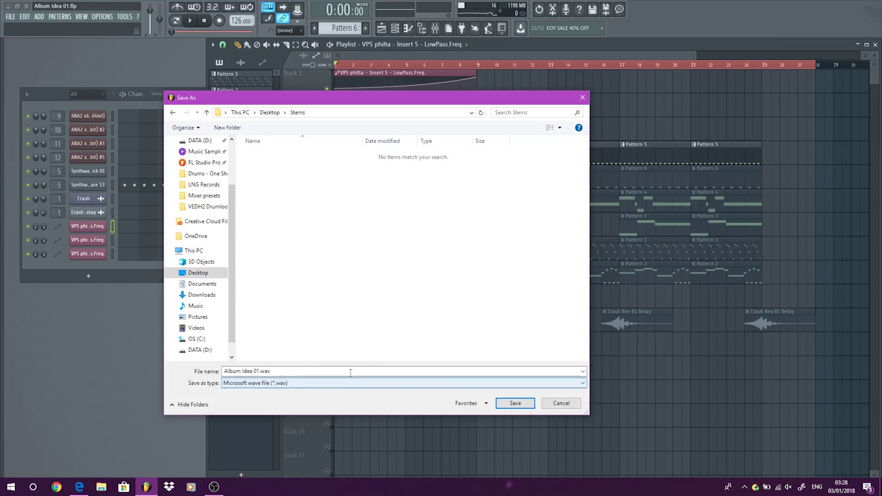
pyautogui.click(350, 373)
pyautogui.write('Kick')
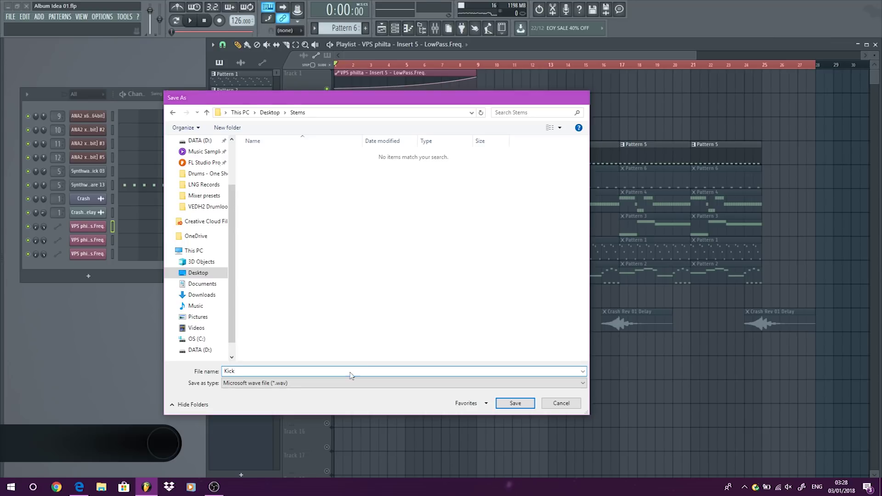
pyautogui.press('Return')
pyautogui.press('Return')
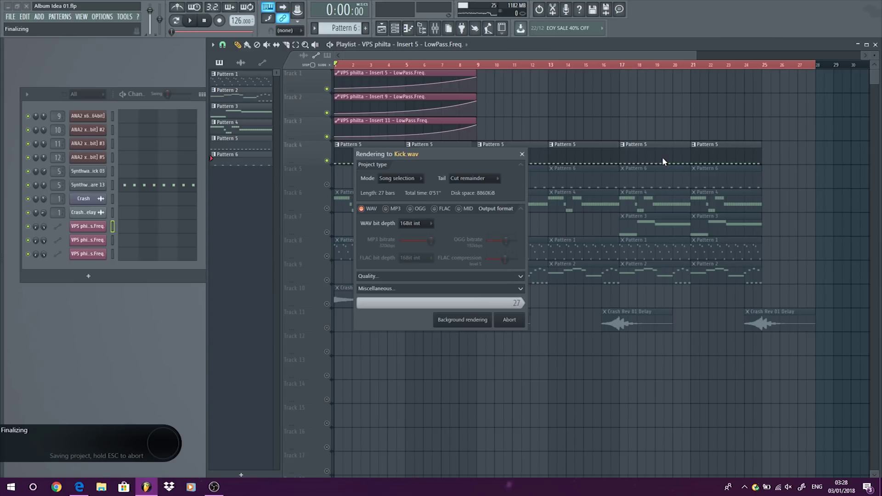
# - Swap Track 4 for Track 5 and render it as Snare.wav into Desktop\Stems
pyautogui.click(328, 162)
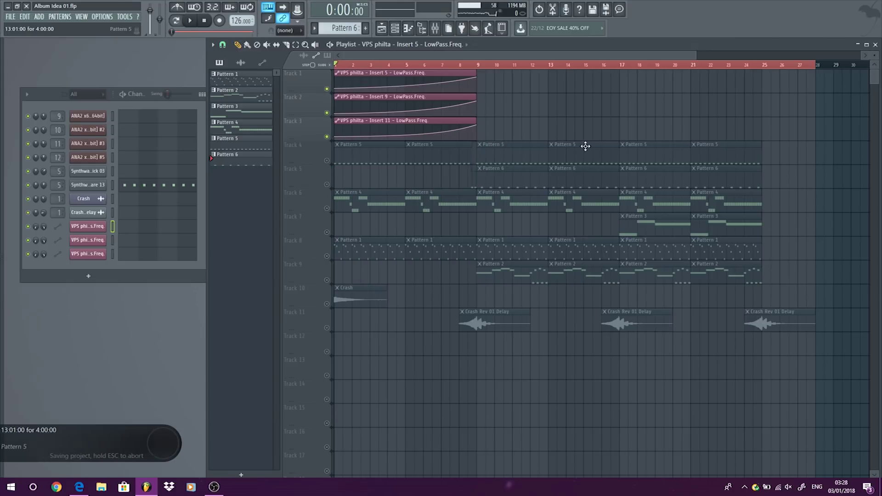
pyautogui.click(327, 185)
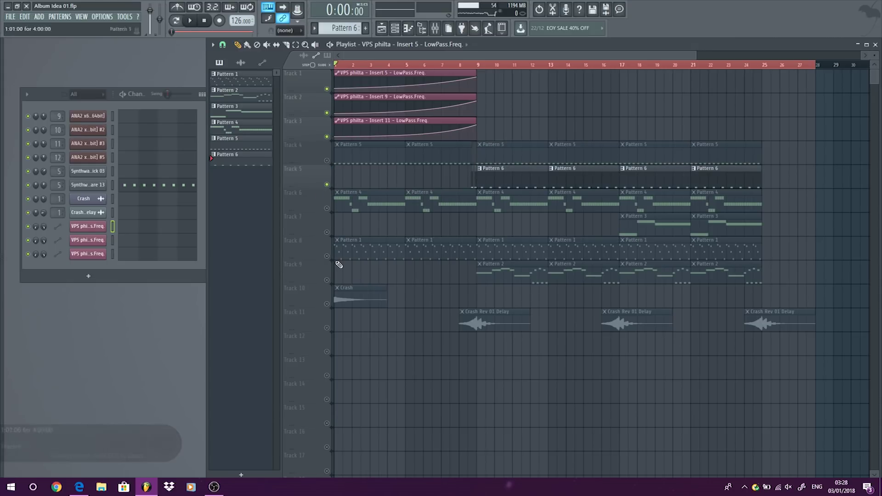
pyautogui.click(11, 19)
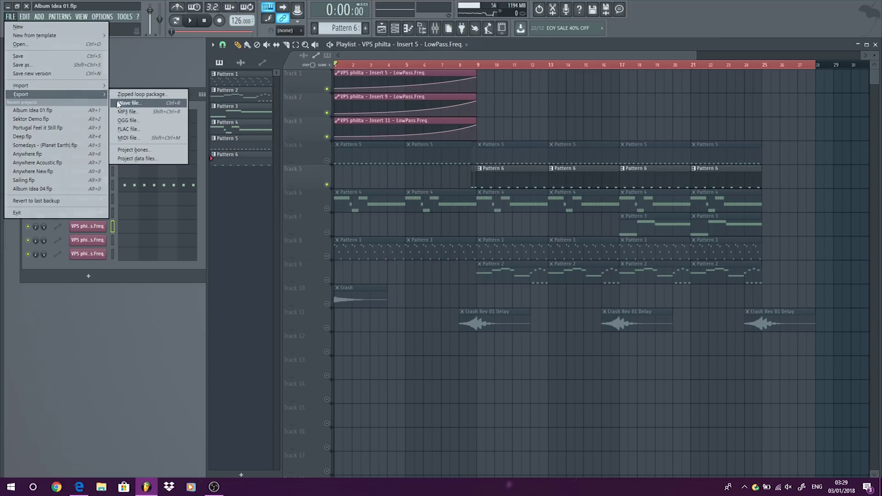
pyautogui.click(120, 105)
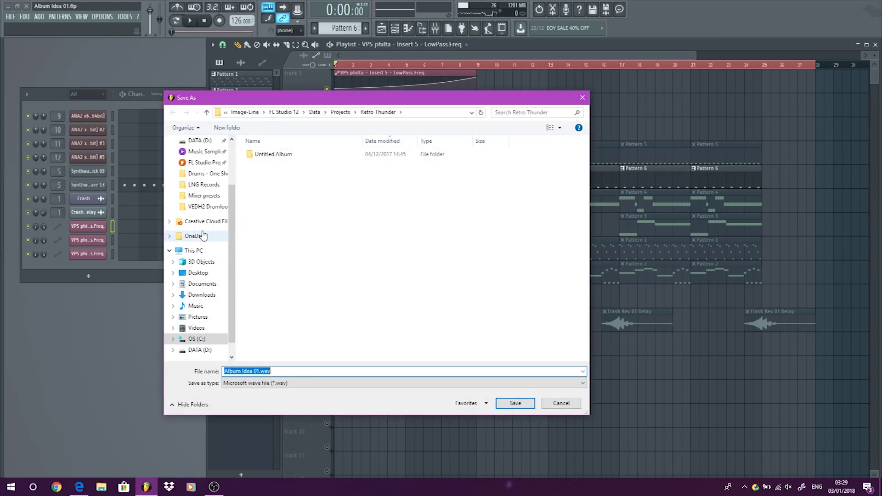
pyautogui.click(198, 273)
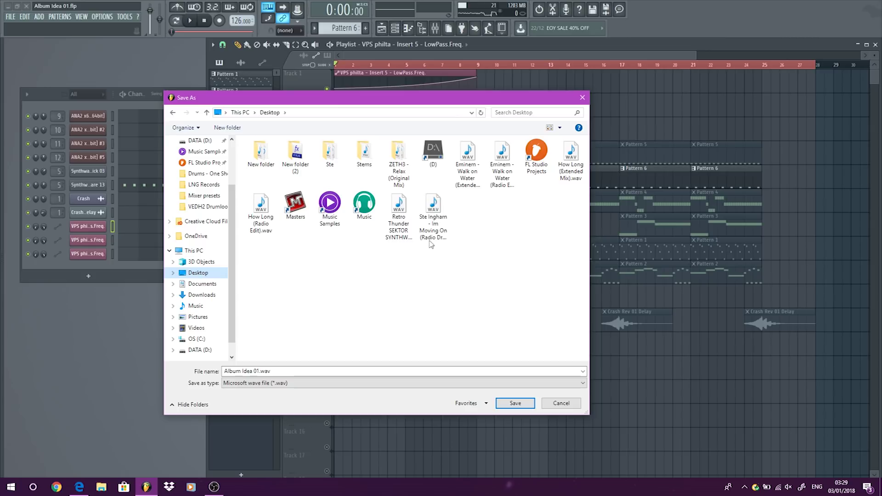
pyautogui.doubleClick(365, 154)
pyautogui.click(322, 370)
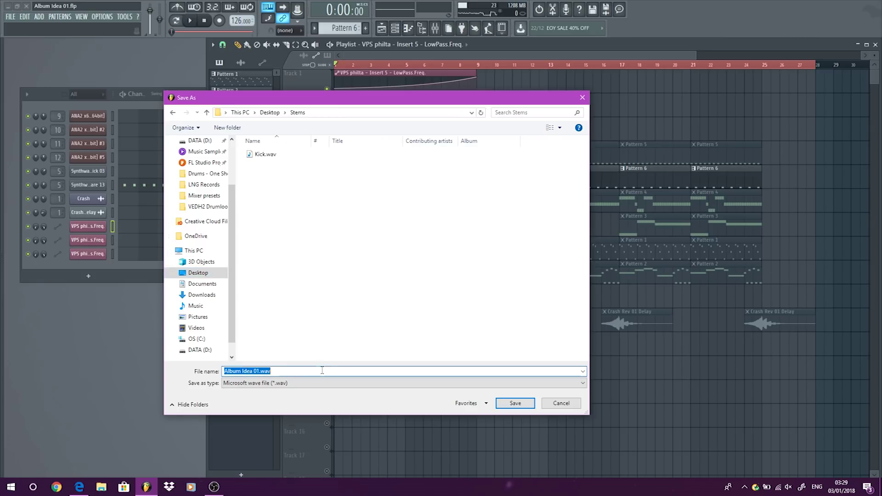
pyautogui.write('Snare')
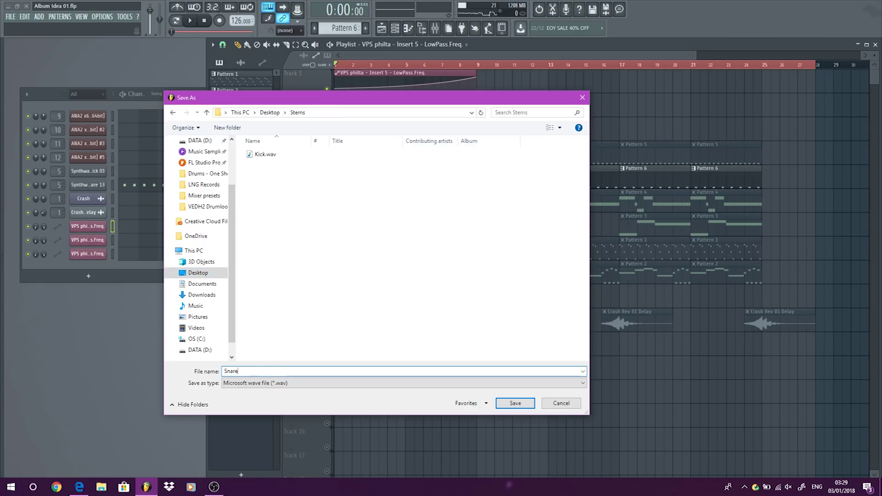
pyautogui.press('Return')
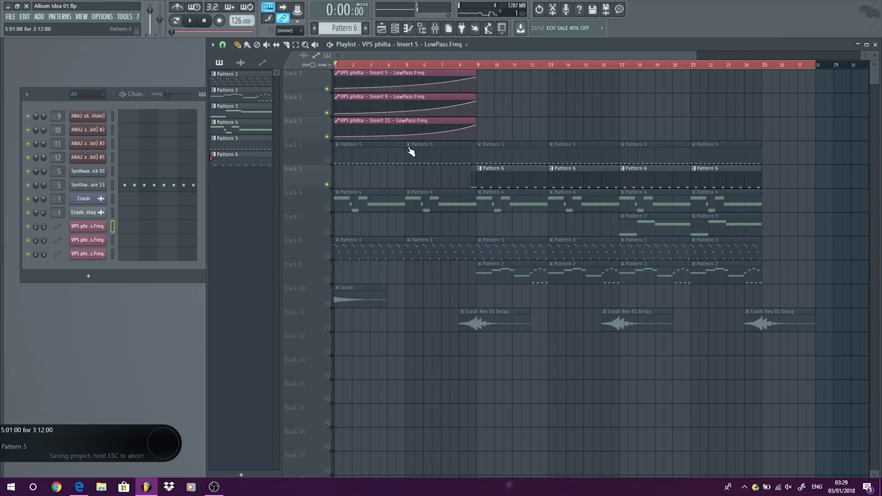
# - Solo Track 6 and export it as Bass.wav into Desktop\Stems
pyautogui.rightClick(327, 209)
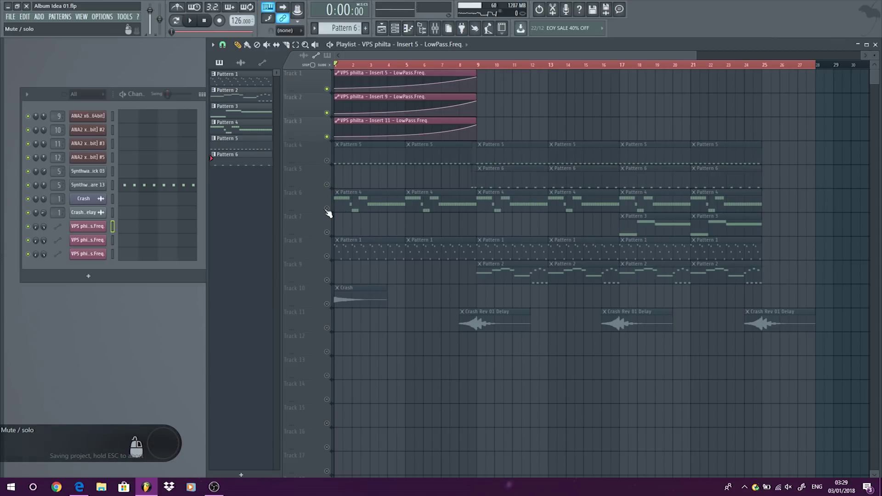
pyautogui.click(9, 20)
pyautogui.moveTo(92, 95)
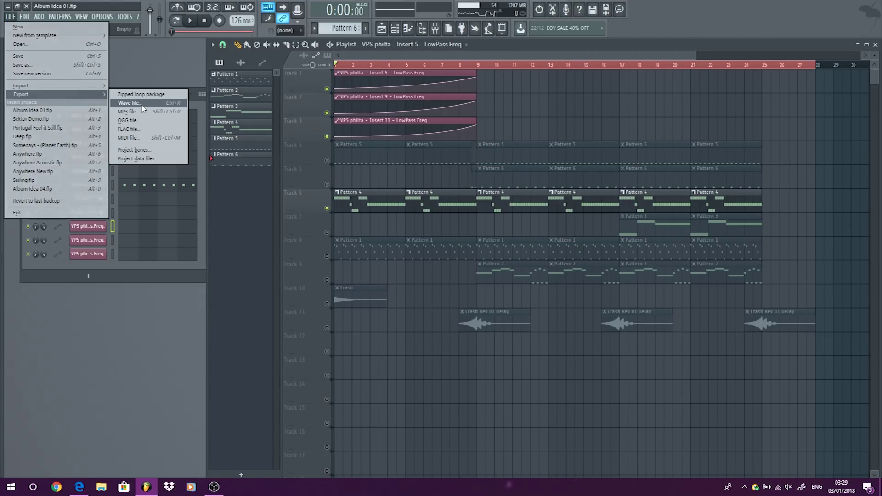
pyautogui.click(128, 103)
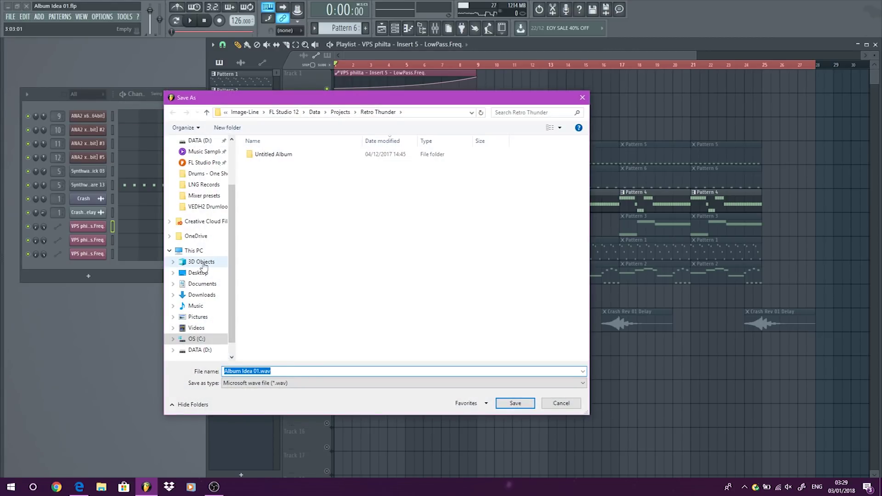
pyautogui.click(198, 272)
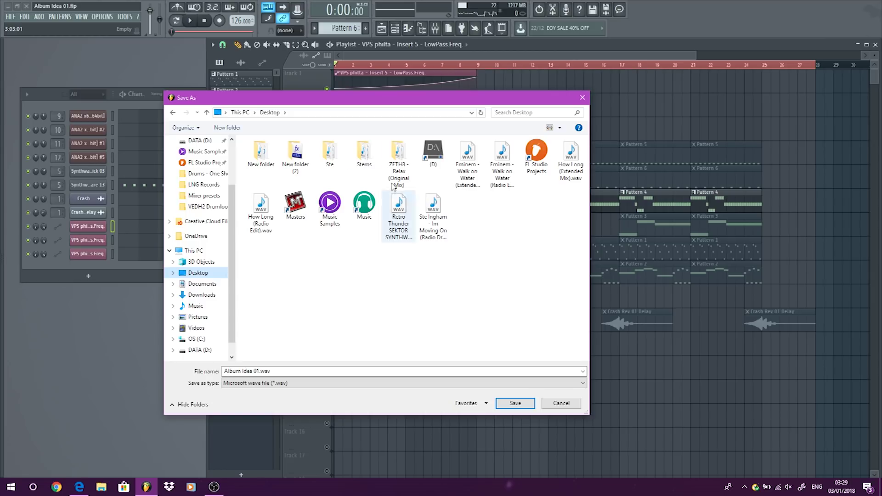
pyautogui.doubleClick(364, 152)
pyautogui.click(316, 370)
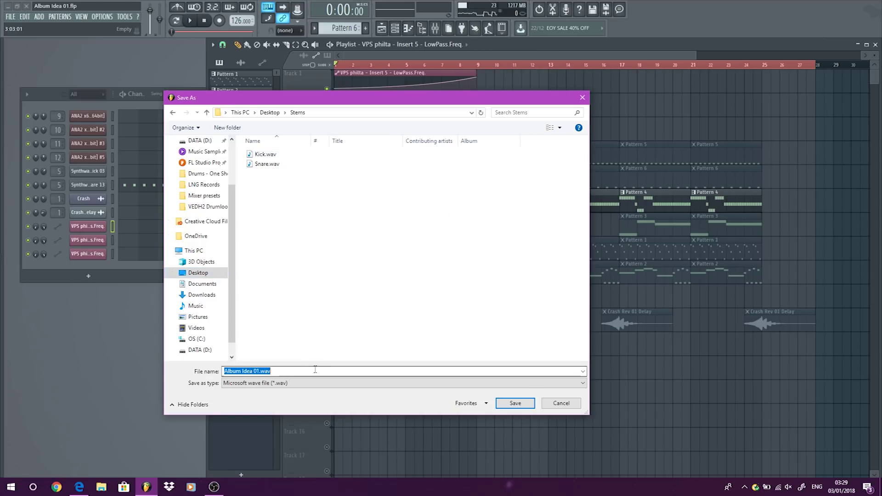
pyautogui.write('NBass')
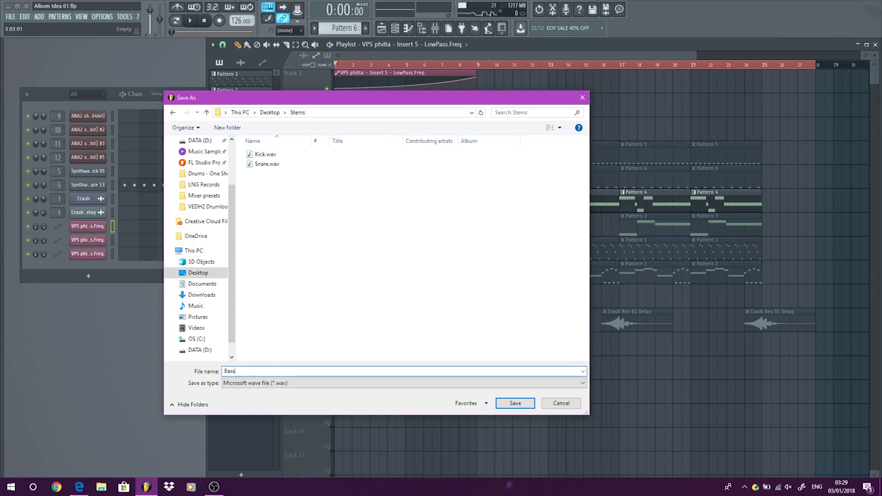
pyautogui.press('Return')
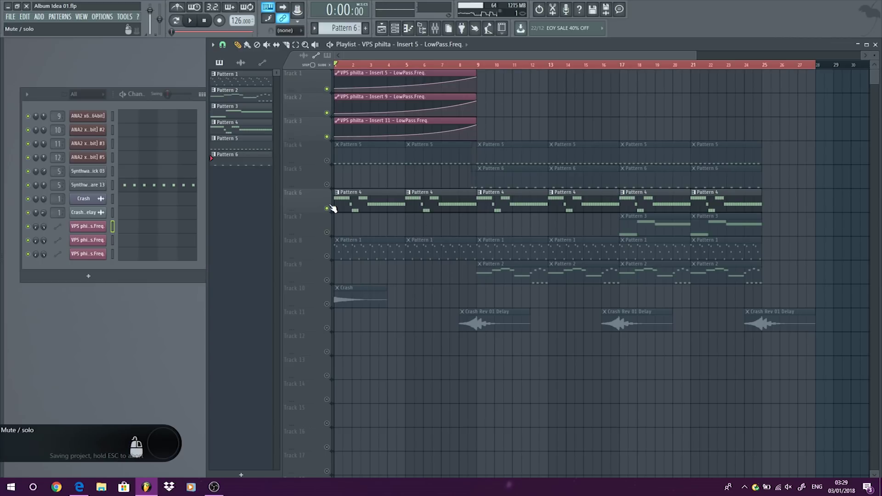
# - Open ANA2 x64 #2 of Pattern 4 in the piano roll and delete its two stray notes
pyautogui.click(352, 195)
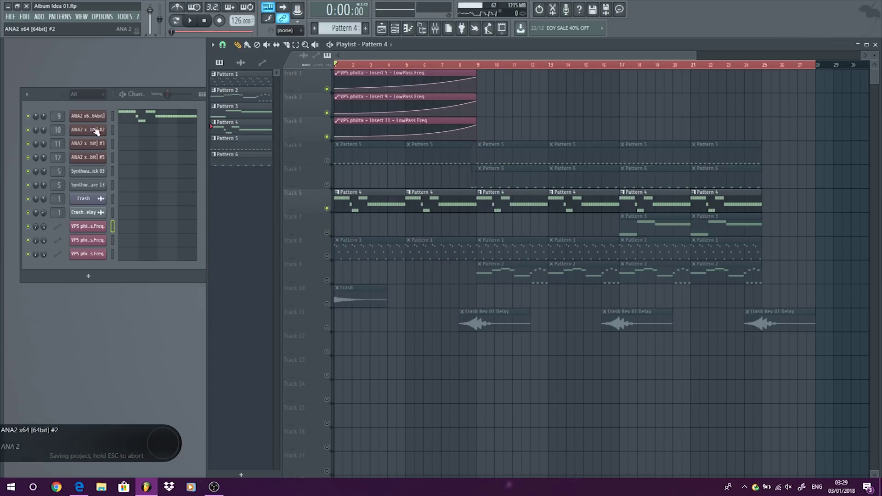
pyautogui.click(115, 131)
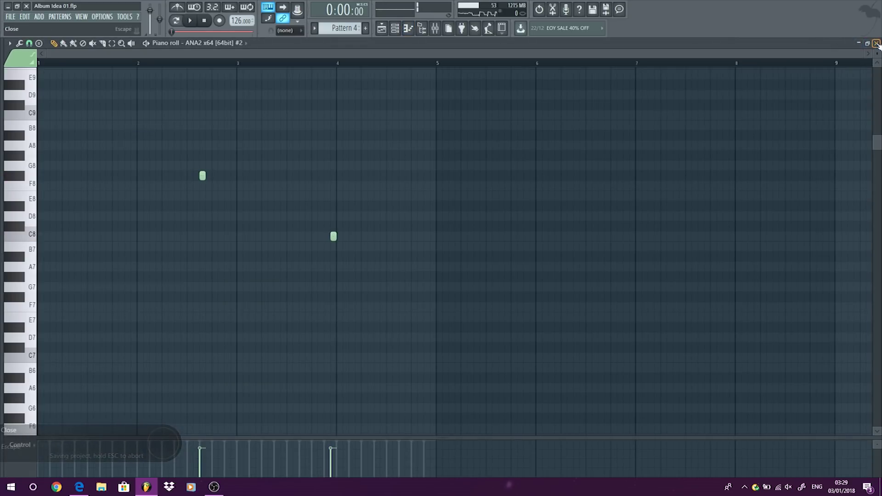
pyautogui.press('Escape')
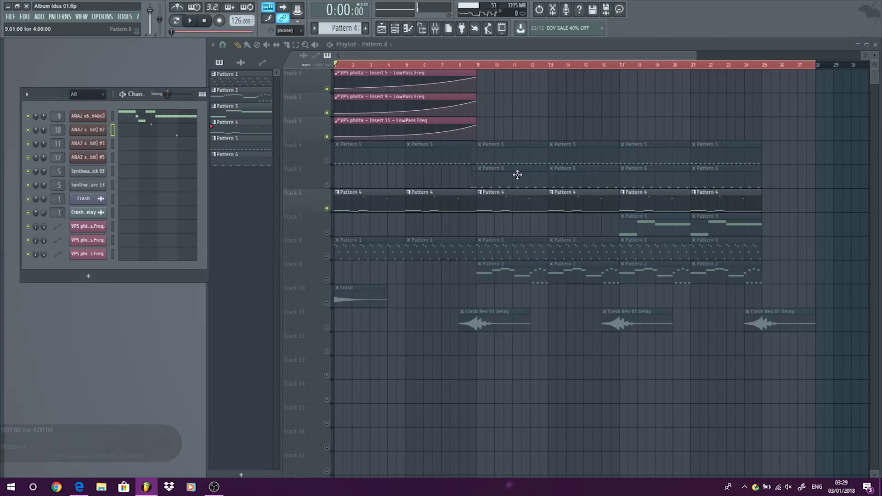
pyautogui.rightClick(97, 133)
pyautogui.click(125, 130)
pyautogui.rightClick(200, 175)
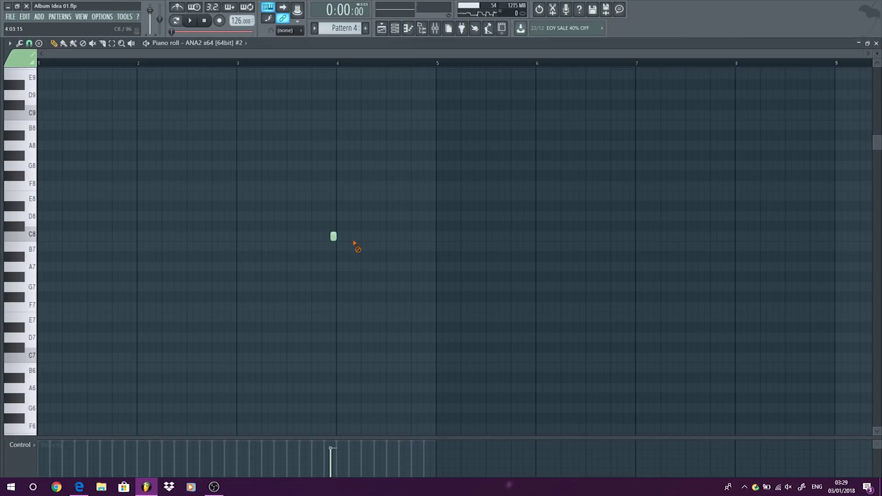
pyautogui.rightClick(333, 236)
pyautogui.click(876, 44)
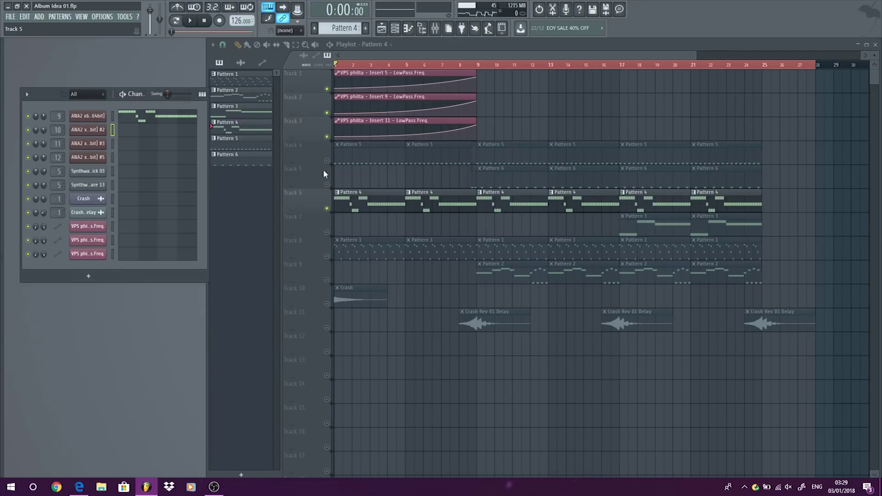
# - Unmute Track 7's Pattern 3 clips and render them as Pad.wav into Desktop\Stems
pyautogui.click(650, 228)
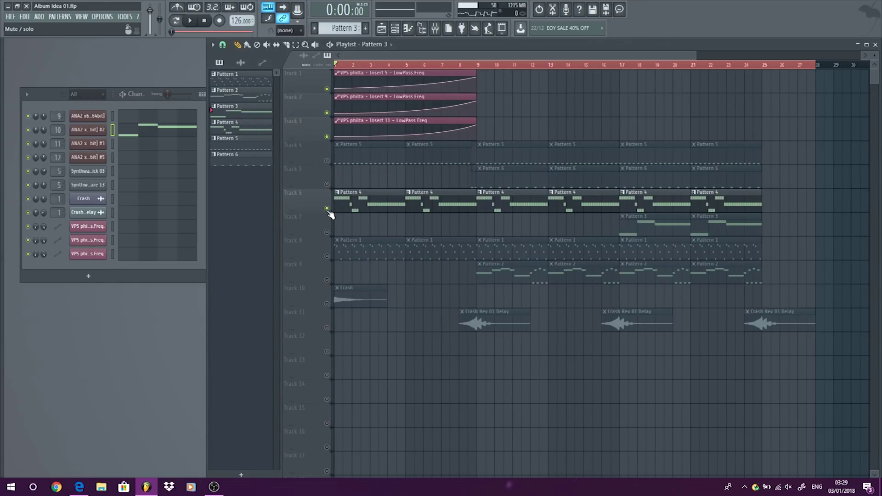
pyautogui.click(326, 232)
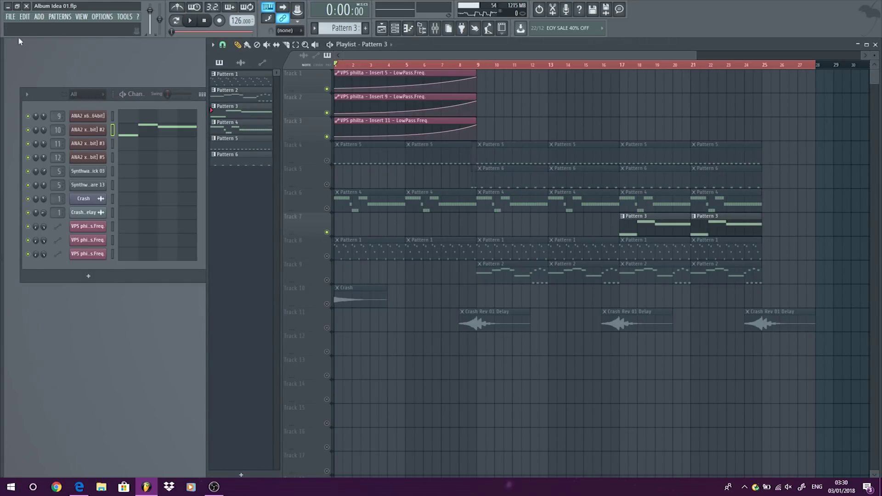
pyautogui.click(10, 17)
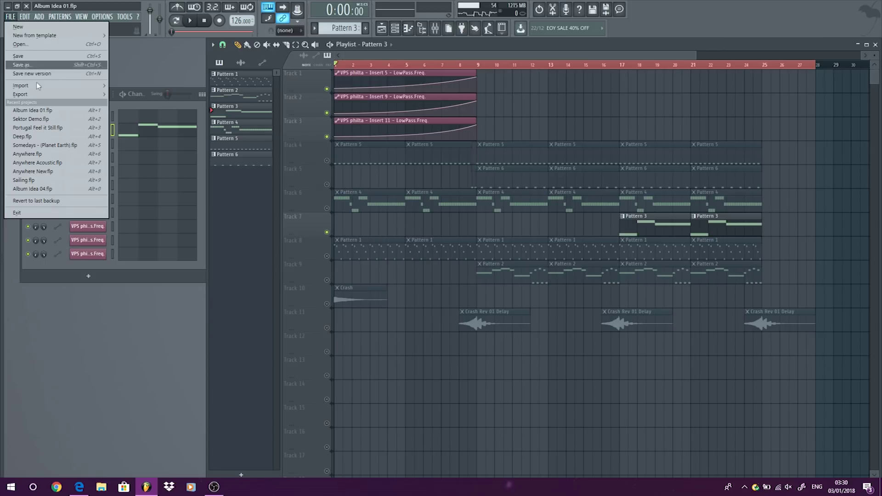
pyautogui.moveTo(92, 95)
pyautogui.click(134, 103)
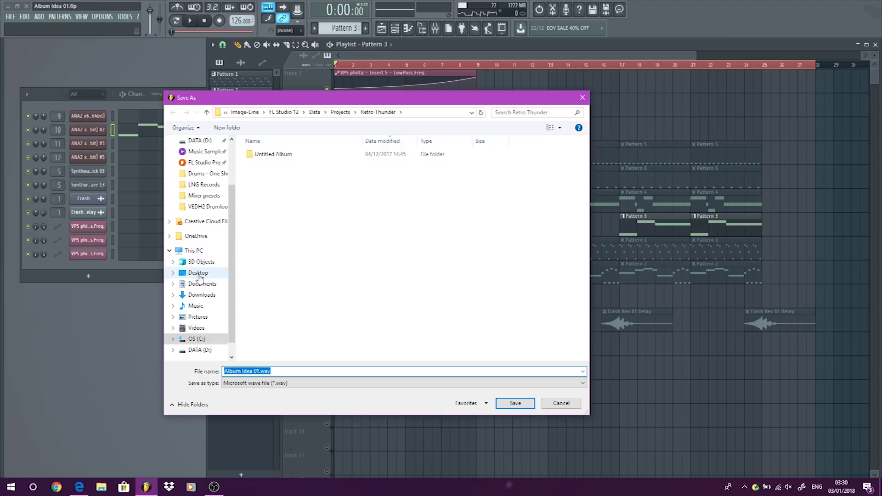
pyautogui.click(198, 273)
pyautogui.doubleClick(361, 159)
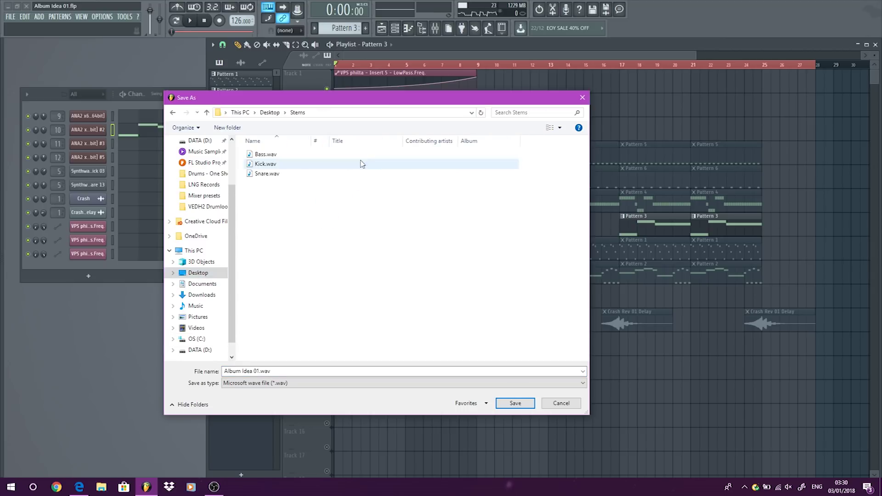
pyautogui.click(349, 372)
pyautogui.write('Pad')
pyautogui.press('Return')
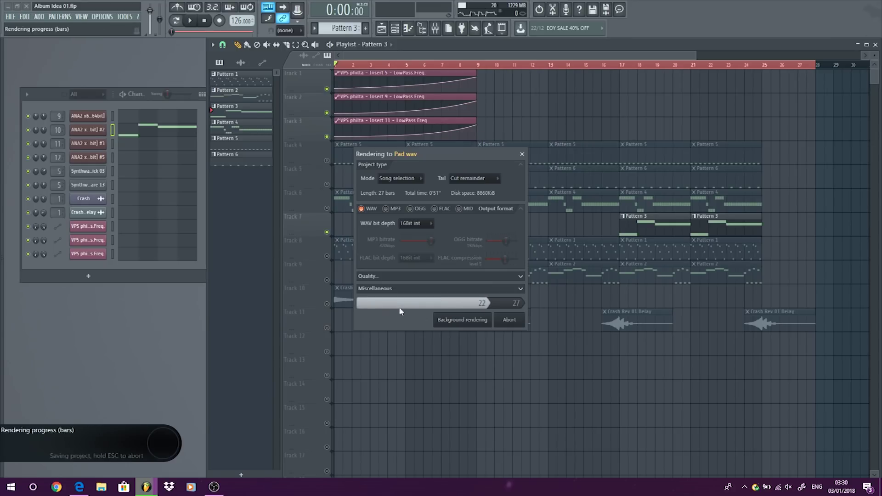
# - Mute Track 7, unmute Track 8, and render its Pattern 1 clips as Arp.wav into Desktop\Stems
pyautogui.click(327, 232)
pyautogui.click(327, 256)
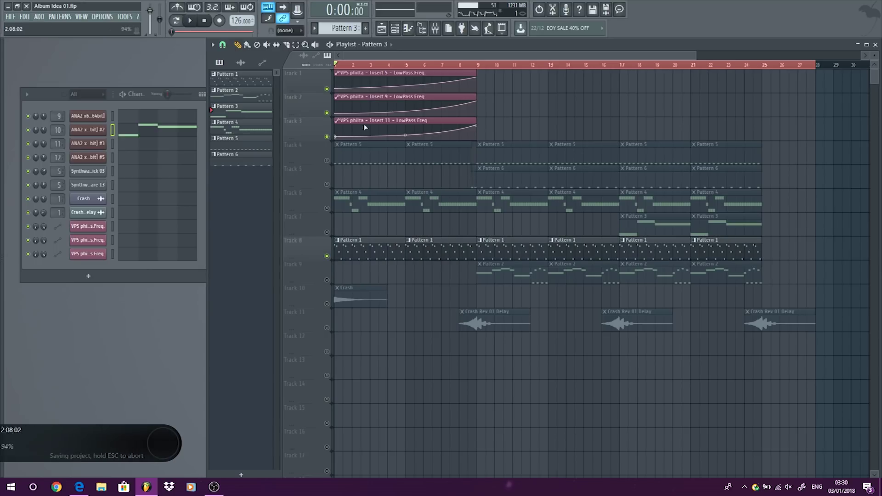
pyautogui.click(10, 17)
pyautogui.moveTo(84, 94)
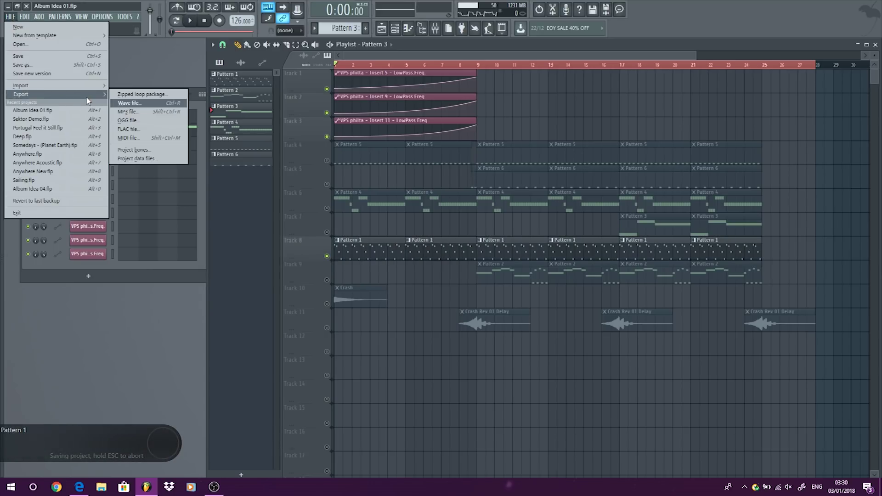
pyautogui.click(134, 104)
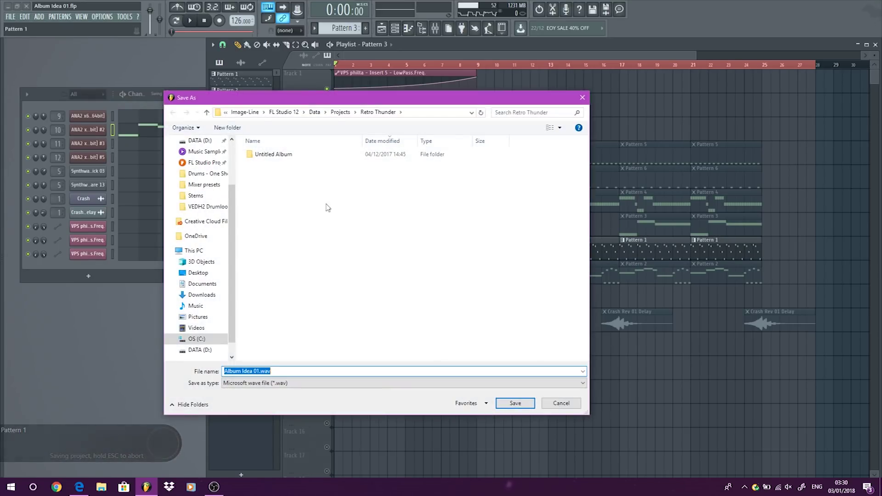
pyautogui.click(198, 272)
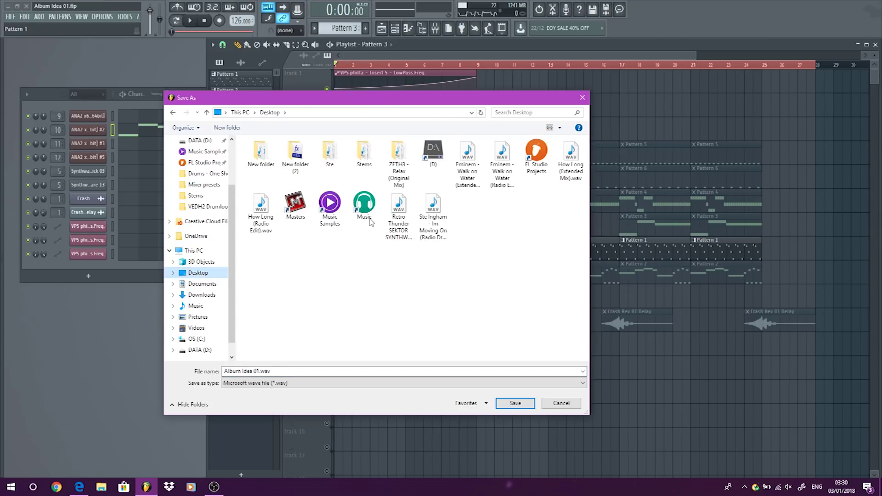
pyautogui.doubleClick(365, 151)
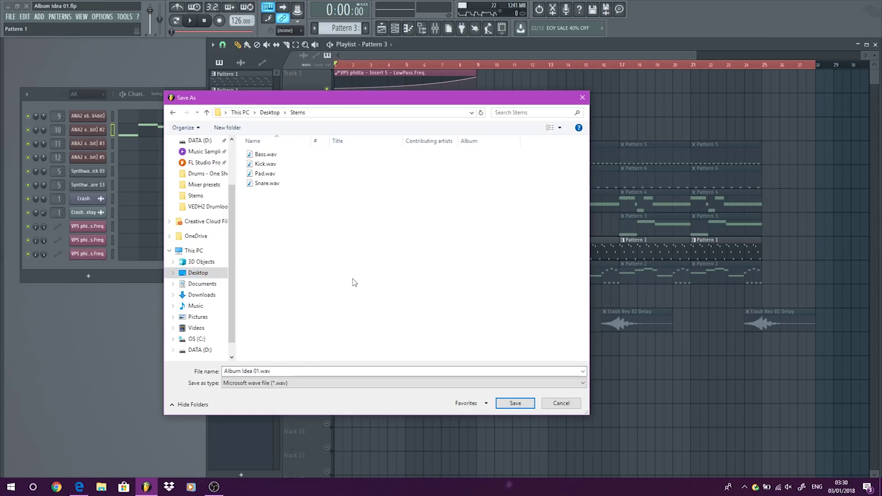
pyautogui.click(302, 372)
pyautogui.write('Arp')
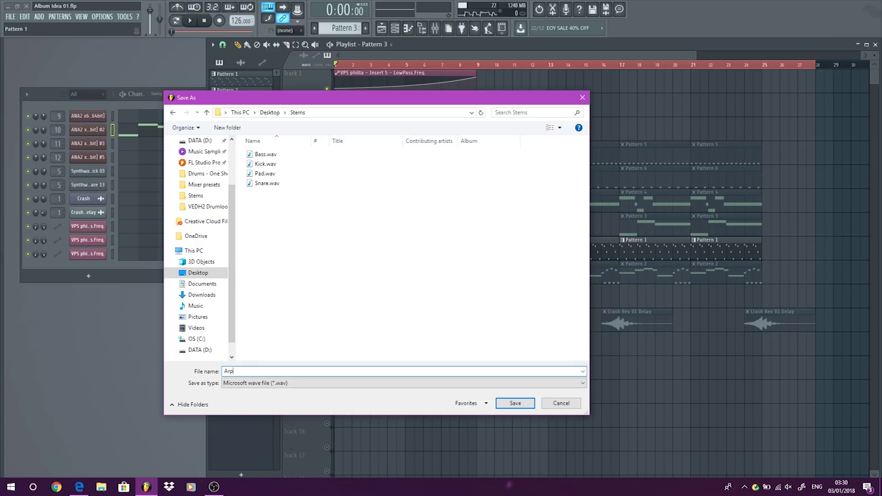
pyautogui.press('Return')
pyautogui.press('Return')
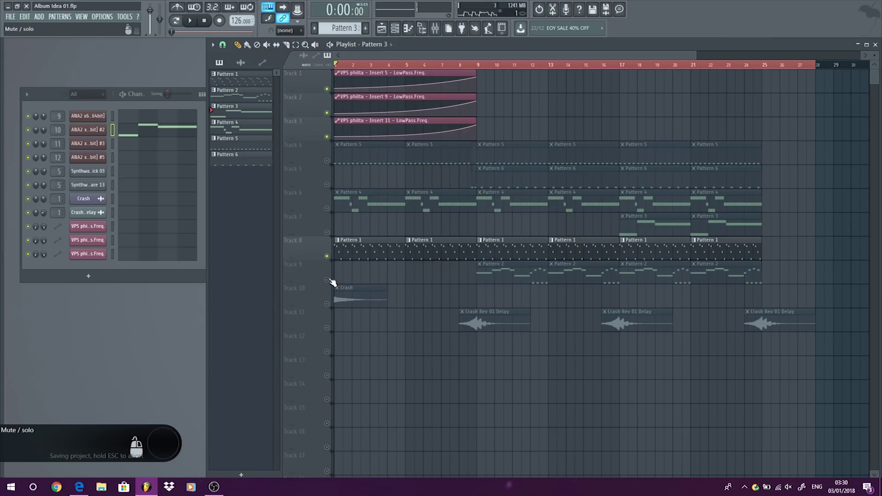
# - Mute Track 8, unmute Track 9, and render its Pattern 2 clips as Guitar.wav into Desktop\Stems
pyautogui.click(326, 255)
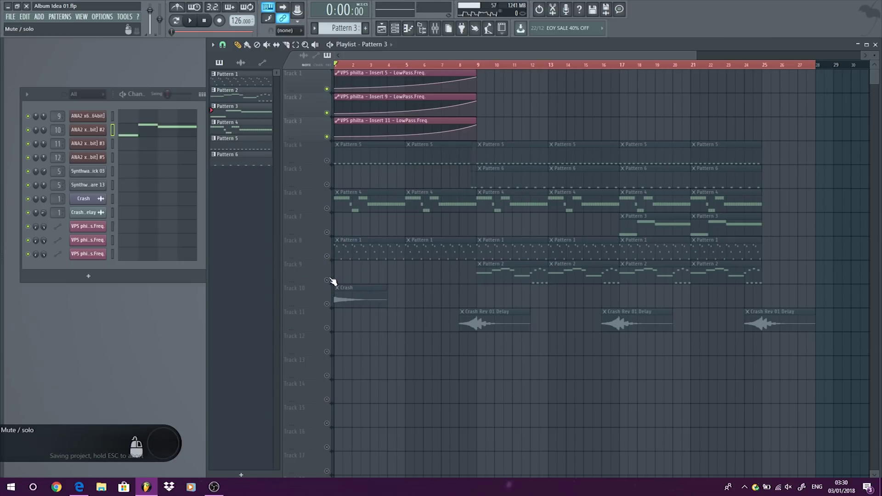
pyautogui.click(328, 280)
pyautogui.click(11, 17)
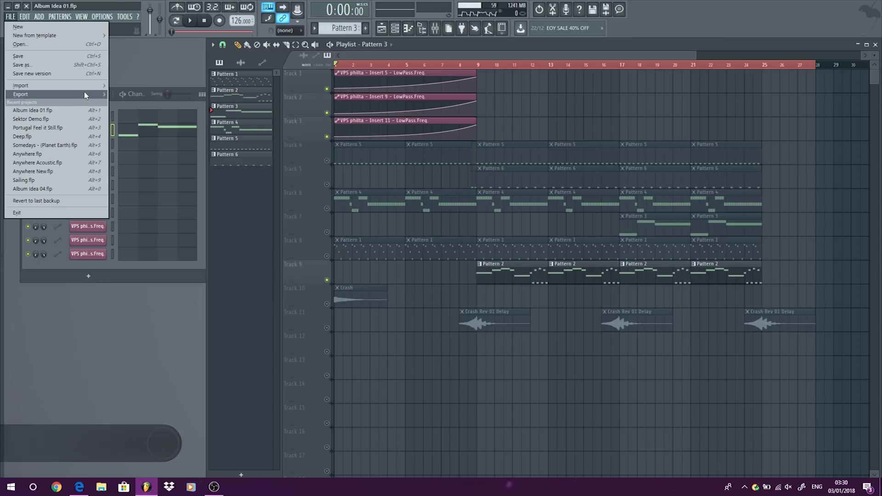
pyautogui.moveTo(46, 92)
pyautogui.click(133, 95)
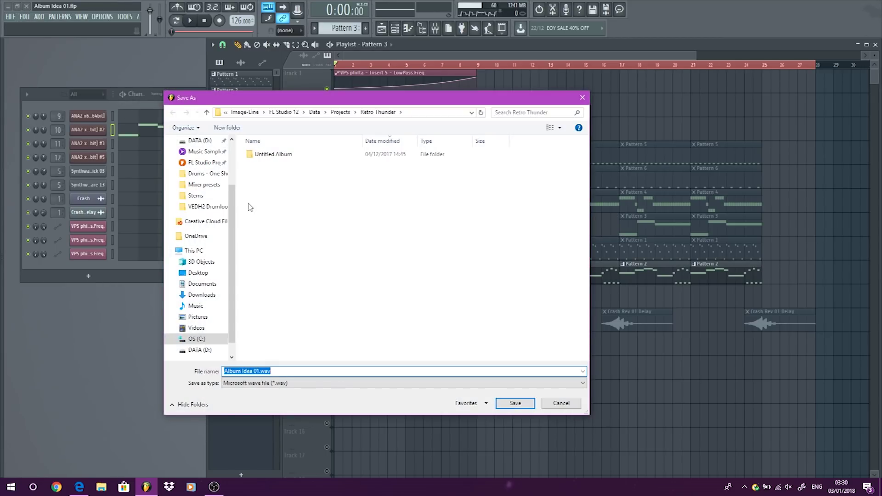
pyautogui.click(199, 272)
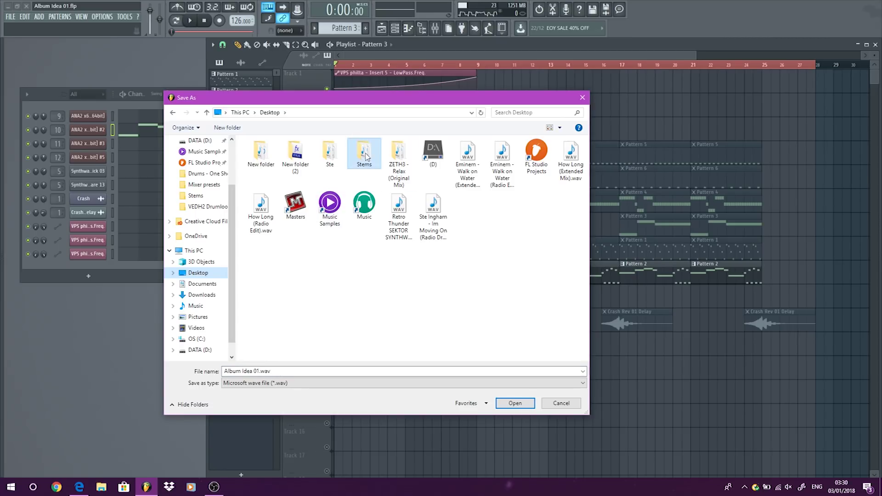
pyautogui.doubleClick(364, 151)
pyautogui.click(395, 372)
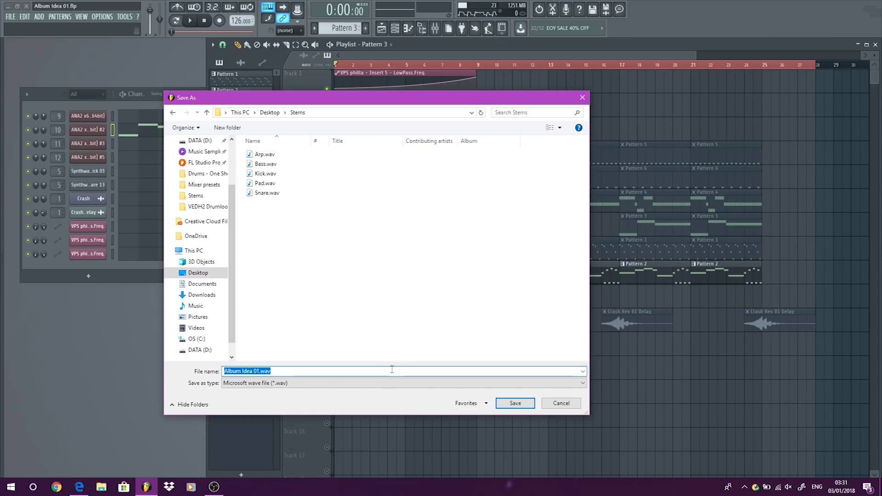
pyautogui.write('Guir')
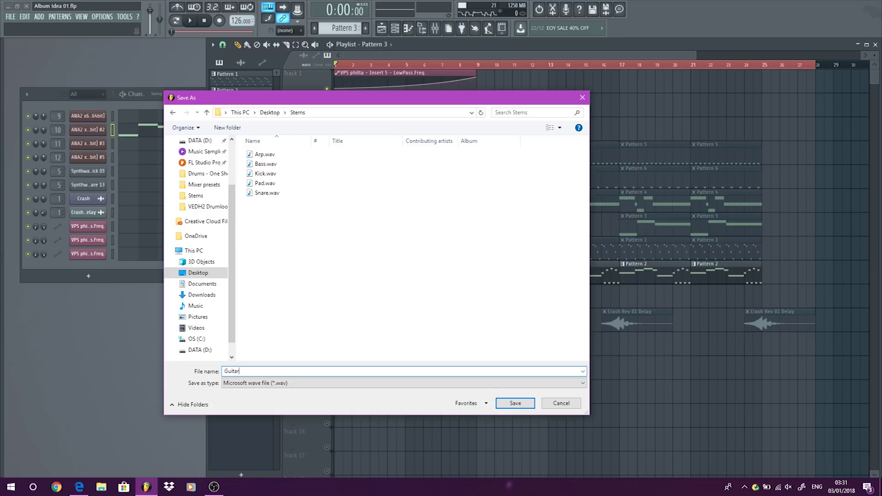
pyautogui.press('Return')
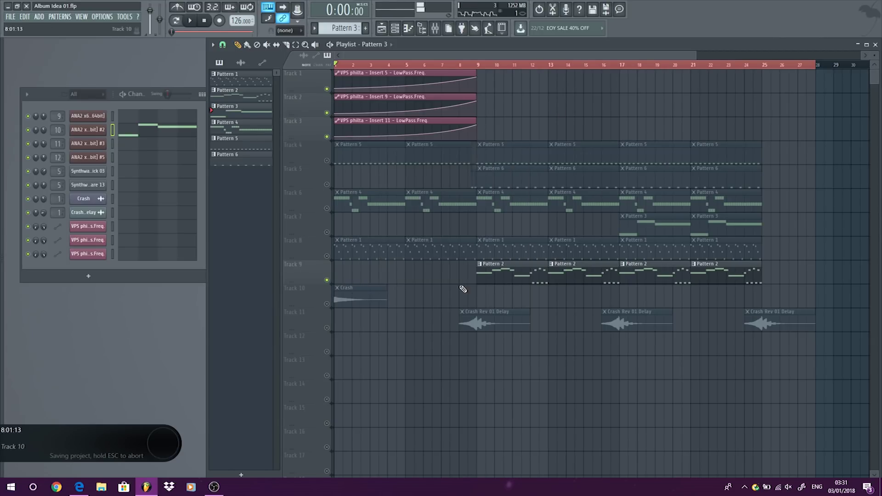
# - Mute Track 9 and unmute Track 10 (Crash) and Track 11 (Crash Rev 01 Delay)
pyautogui.click(326, 280)
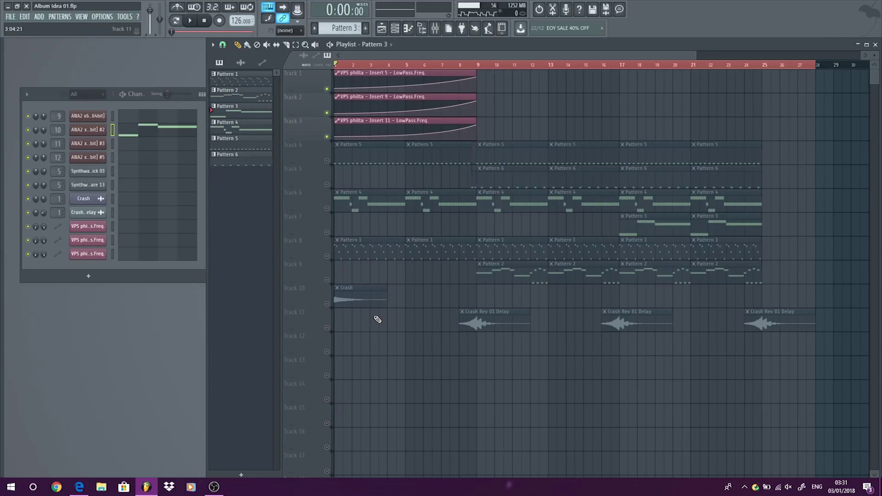
pyautogui.click(327, 304)
pyautogui.click(327, 327)
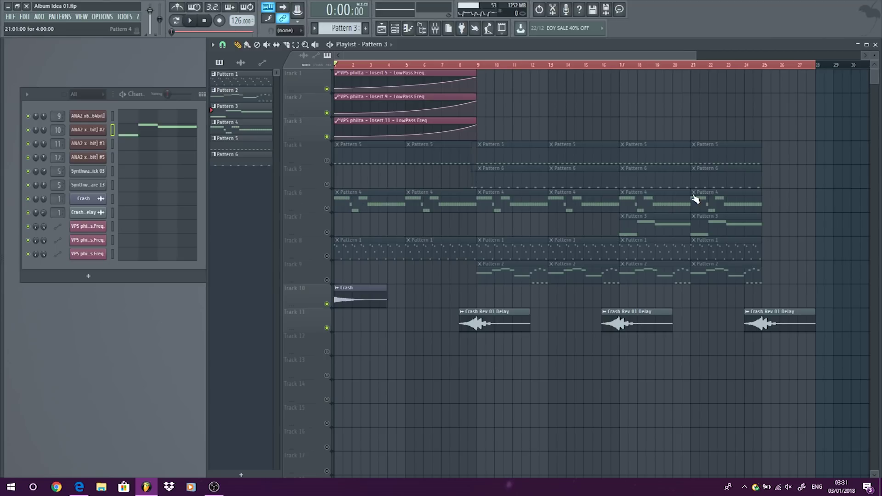
# - Switch to Pattern 4 and select its two ANA2 channels in the channel rack
pyautogui.click(373, 196)
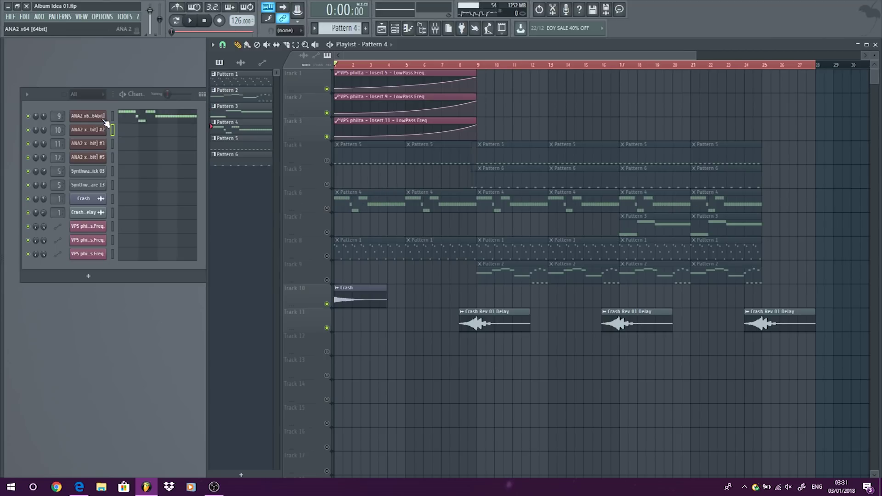
pyautogui.click(111, 116)
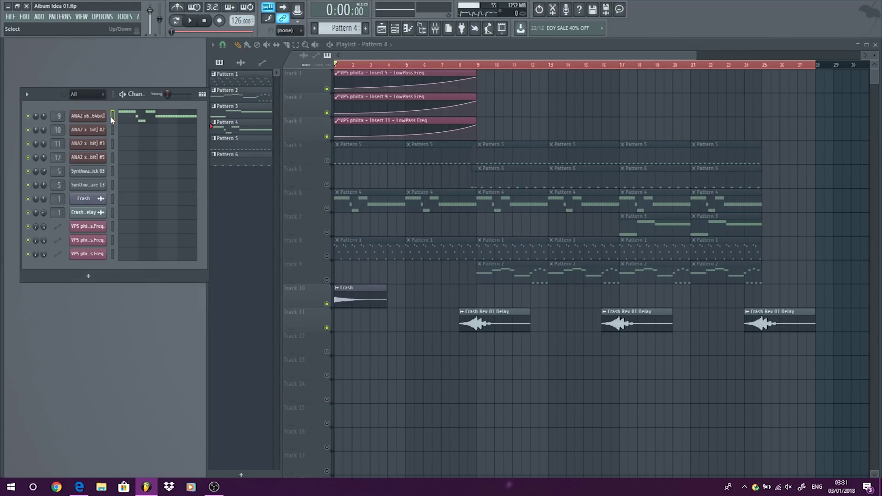
pyautogui.click(112, 130)
pyautogui.hotkey('ctrl', 'v')
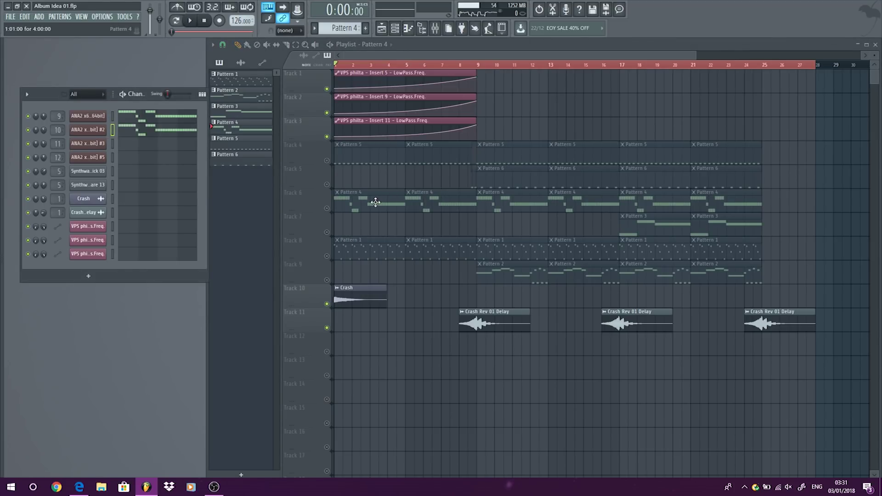
pyautogui.click(348, 195)
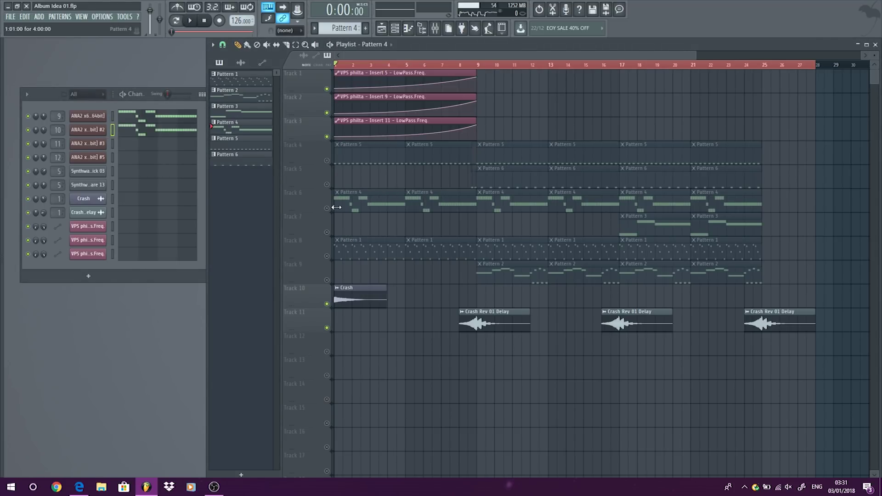
# - Audition Track 6 alone by muting the crash tracks and toggling the ANA2 channel mutes
pyautogui.click(326, 303)
pyautogui.click(326, 327)
pyautogui.click(327, 208)
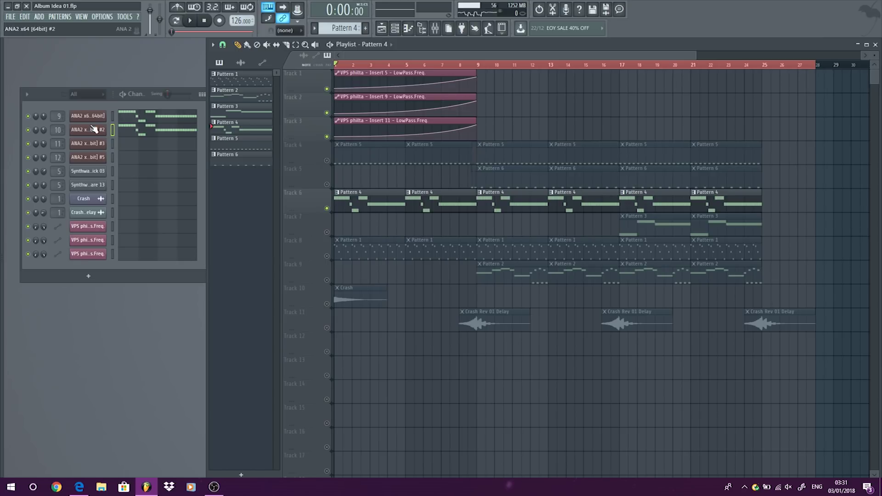
pyautogui.click(27, 131)
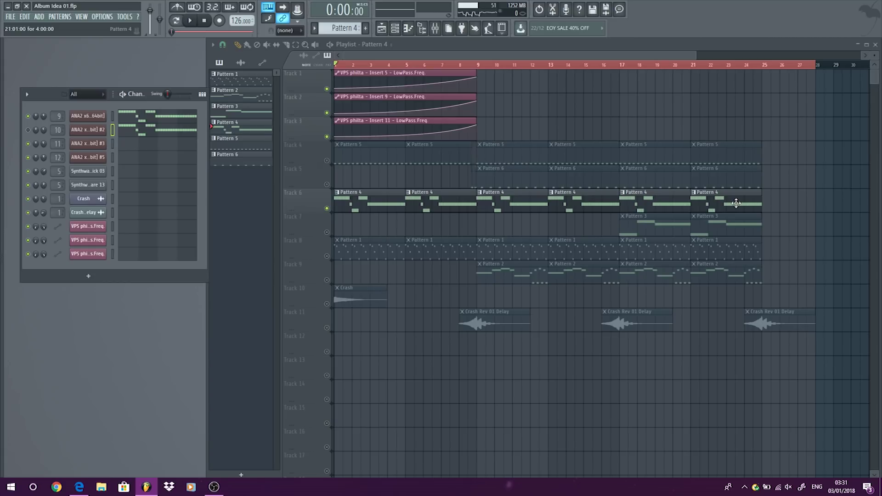
pyautogui.click(27, 116)
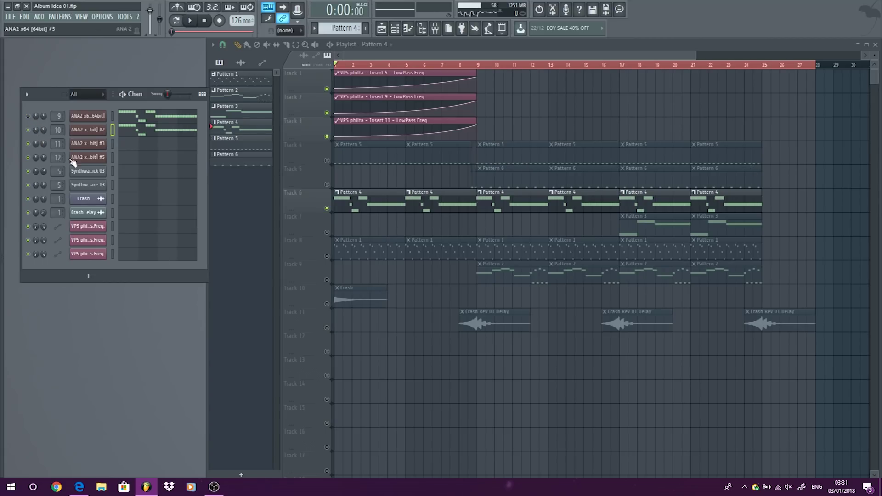
pyautogui.click(28, 130)
pyautogui.click(27, 116)
# - Unmute Tracks 10 and 11 again and re-mute Track 6
pyautogui.click(113, 131)
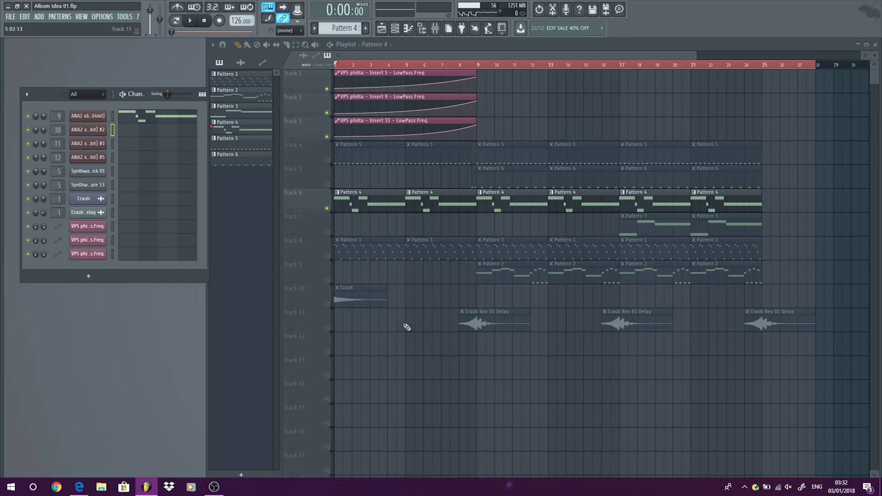
pyautogui.click(327, 303)
pyautogui.click(327, 328)
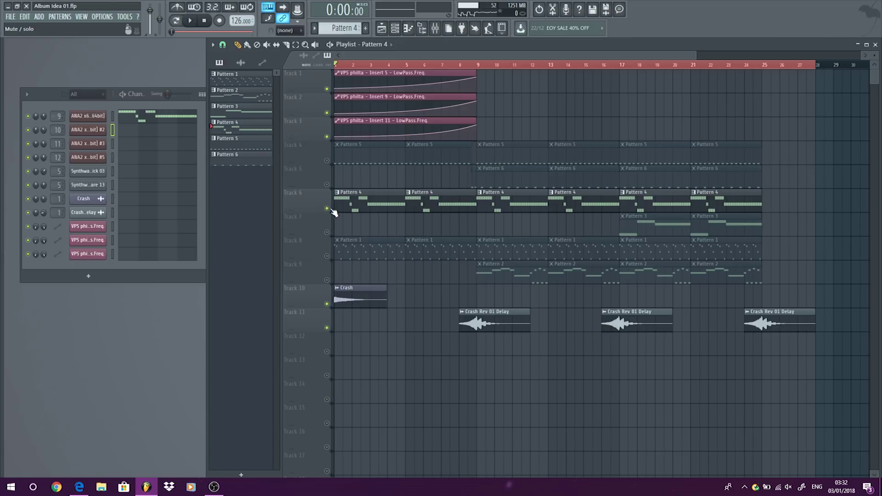
pyautogui.click(327, 208)
# - Export the song as Crash.wav into Desktop\Stems and render it as a 16-bit WAV
pyautogui.click(10, 17)
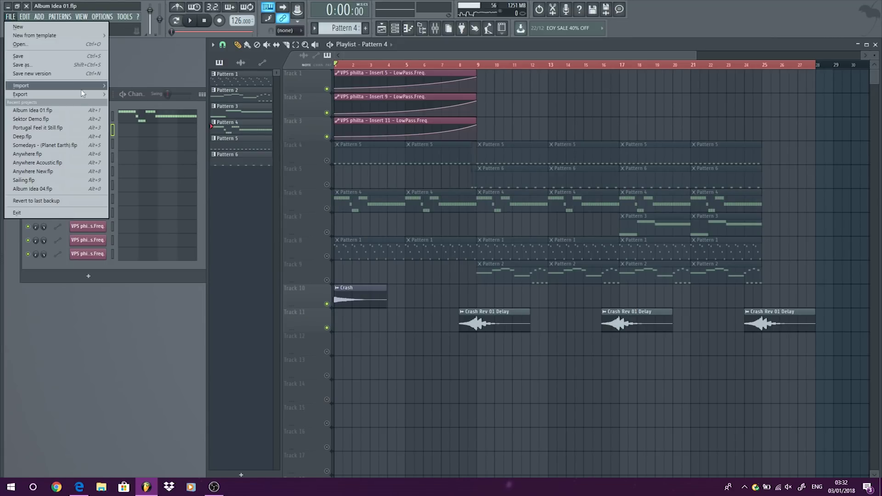
pyautogui.moveTo(81, 95)
pyautogui.click(140, 104)
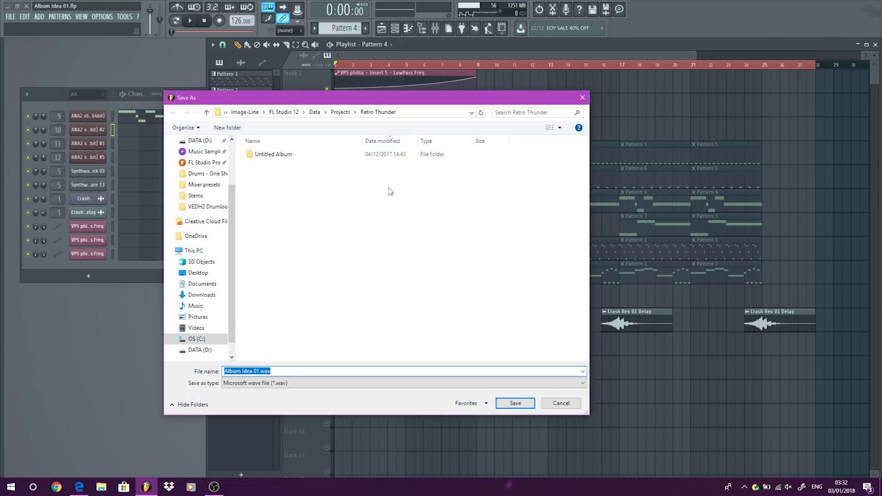
pyautogui.click(198, 272)
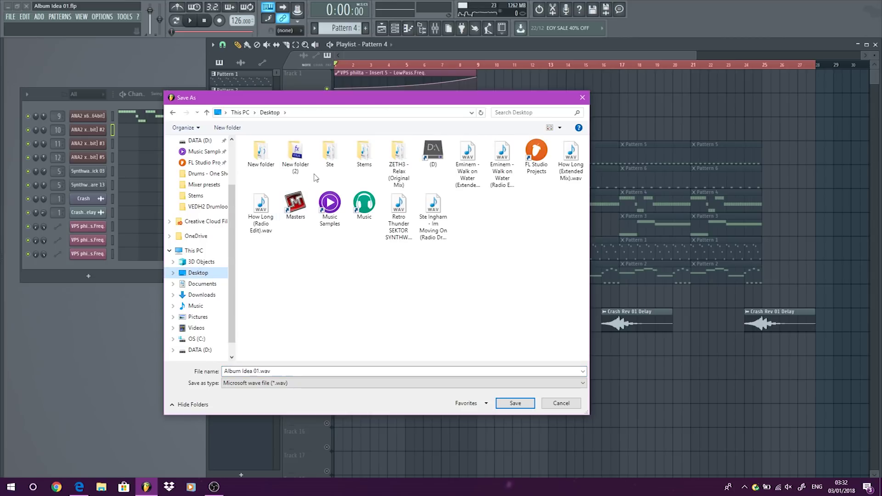
pyautogui.doubleClick(364, 152)
pyautogui.click(336, 371)
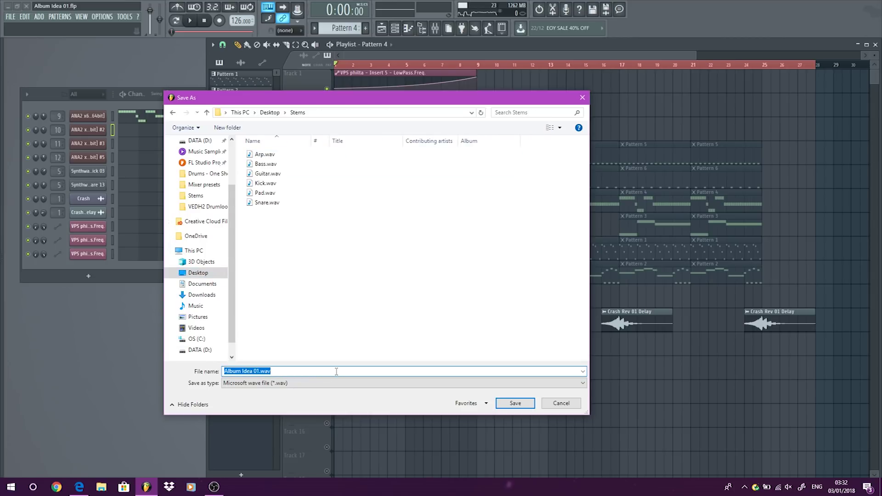
pyautogui.write('Crash')
pyautogui.press('Return')
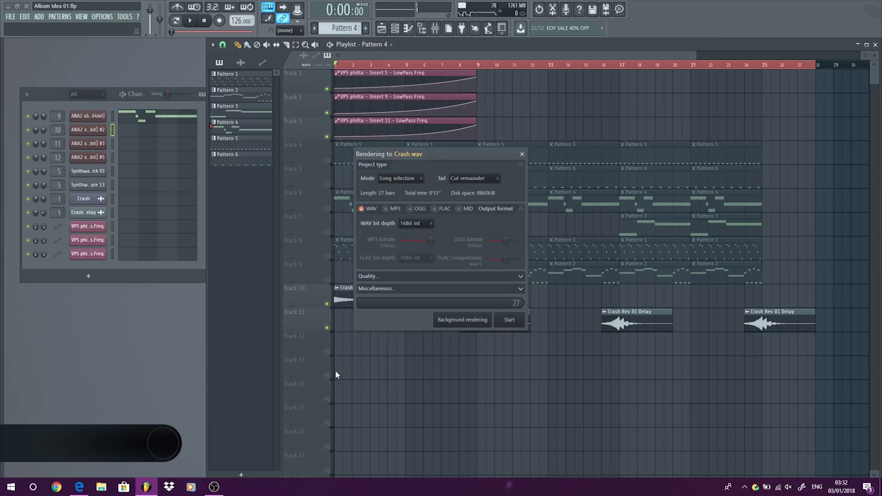
pyautogui.press('Return')
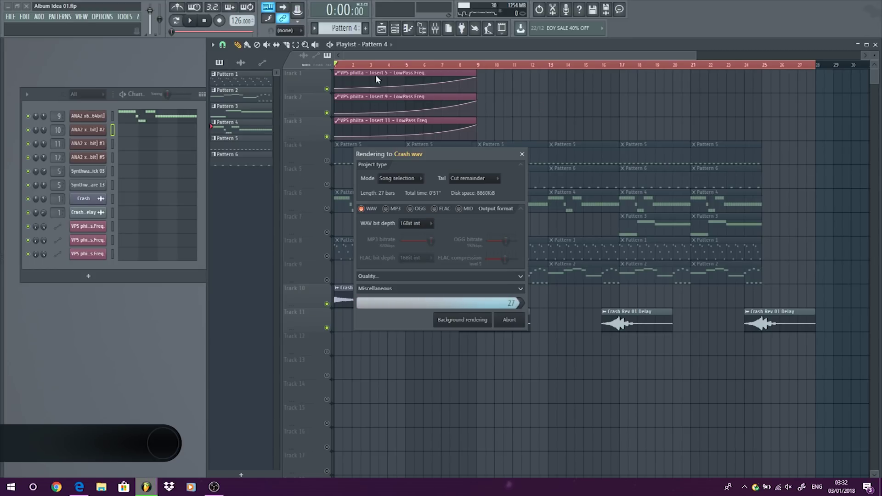
# - Start a new empty project, discarding unsaved changes to Album Idea 01.flp
pyautogui.click(11, 17)
pyautogui.click(18, 26)
pyautogui.click(477, 267)
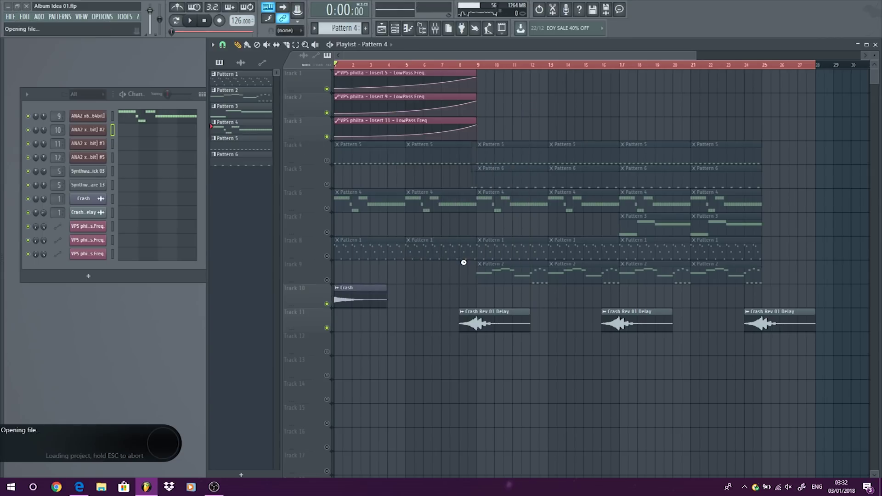
# - Open the desktop Stems folder and drag all seven WAV stems onto the playlist
pyautogui.click(7, 6)
pyautogui.click(829, 8)
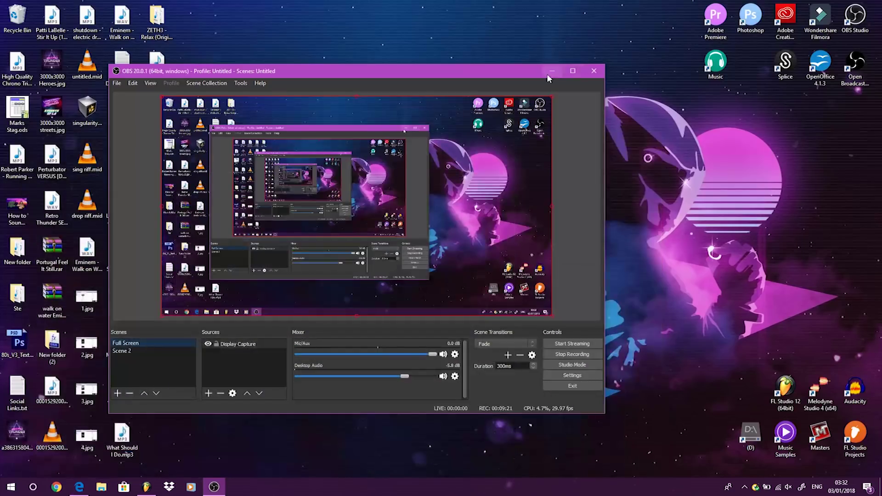
pyautogui.click(547, 72)
pyautogui.doubleClick(158, 111)
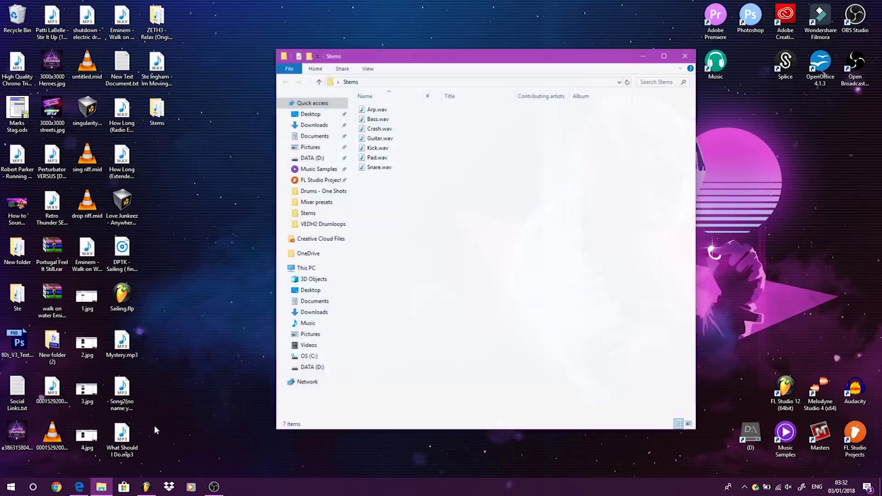
pyautogui.click(147, 489)
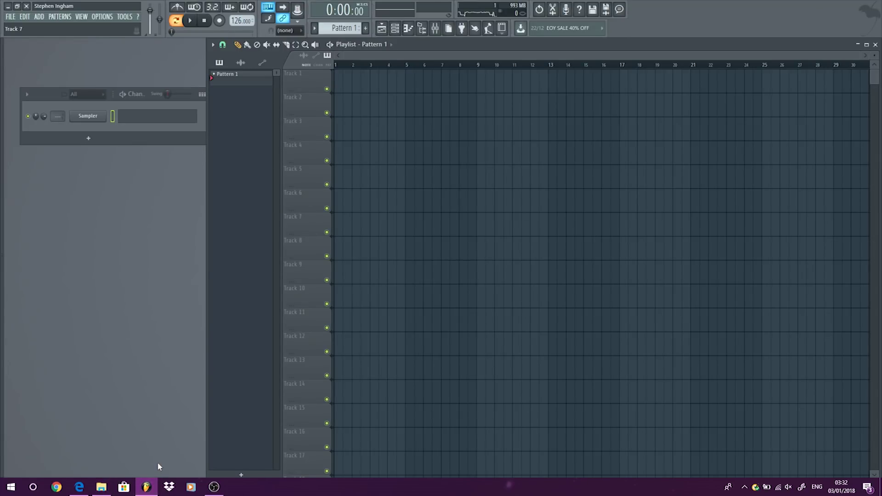
pyautogui.click(102, 488)
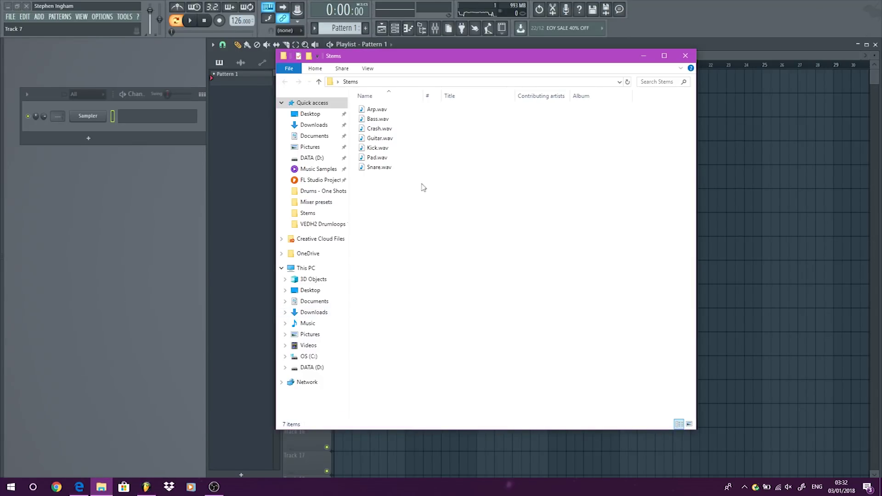
pyautogui.moveTo(420, 64); pyautogui.dragTo(690, 85)
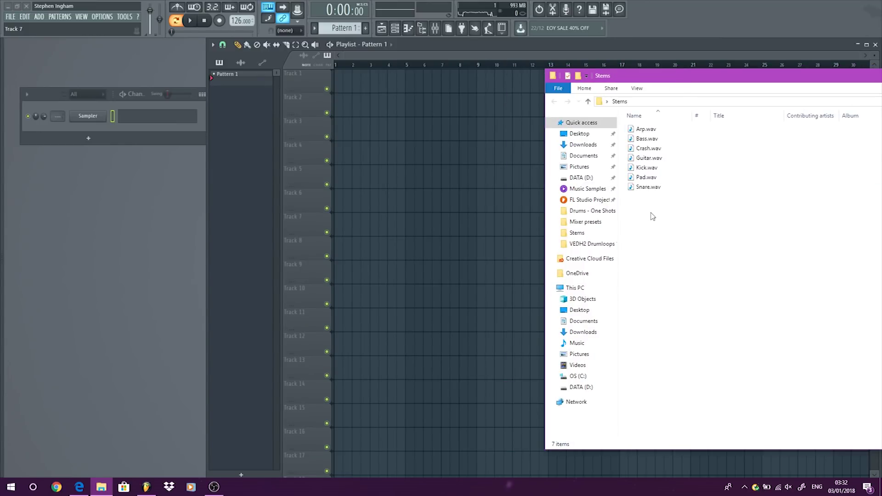
pyautogui.moveTo(652, 216); pyautogui.dragTo(337, 79)
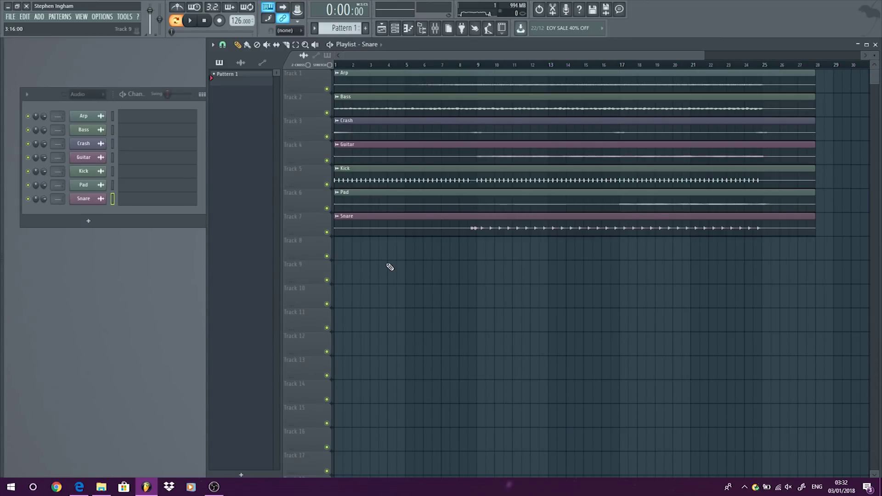
pyautogui.scroll(-2, 392, 110)
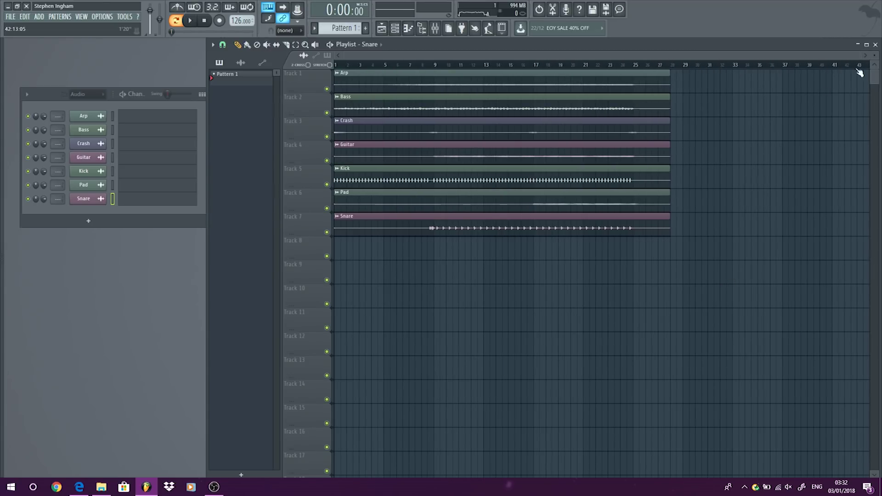
pyautogui.scroll(3, 874, 56)
pyautogui.scroll(-1, 875, 55)
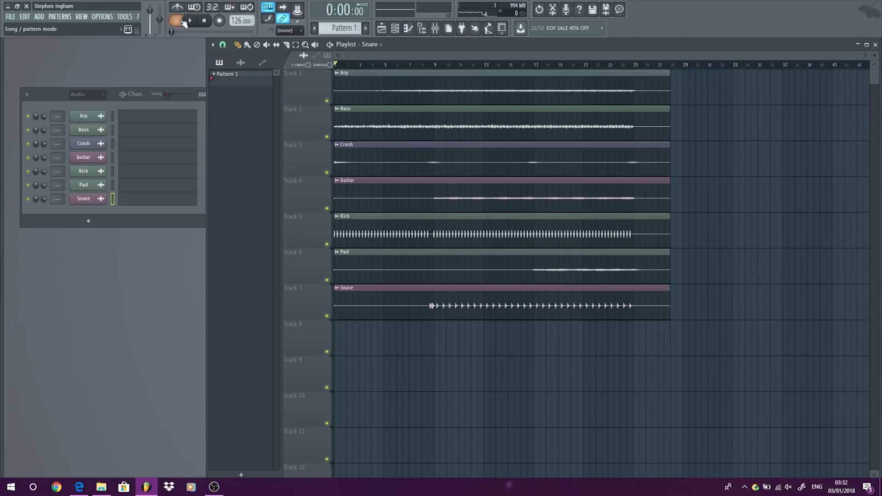
pyautogui.click(190, 21)
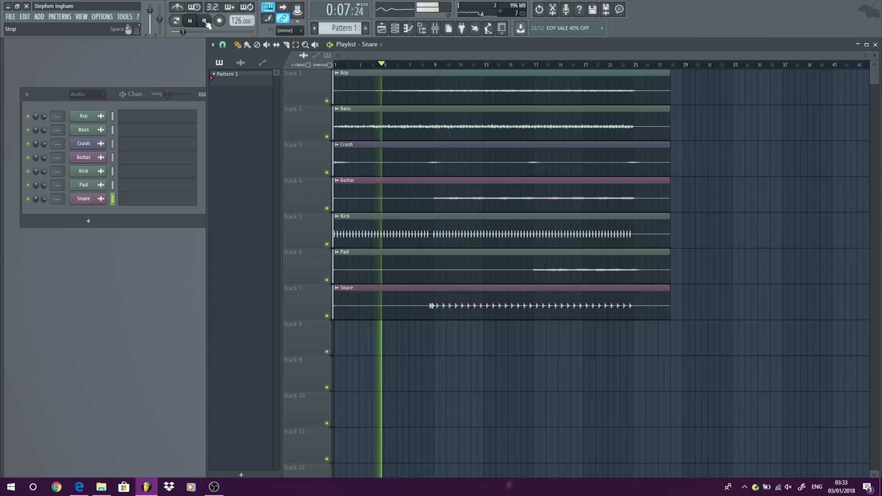
pyautogui.click(432, 66)
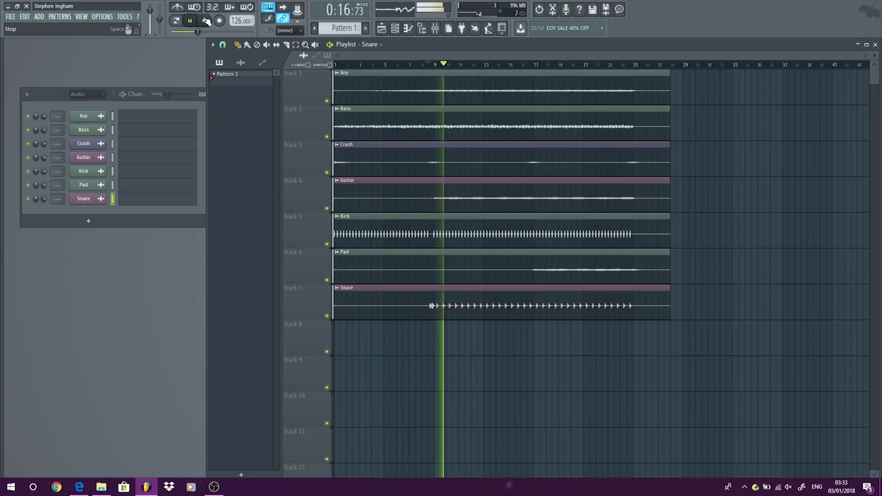
pyautogui.press('space')
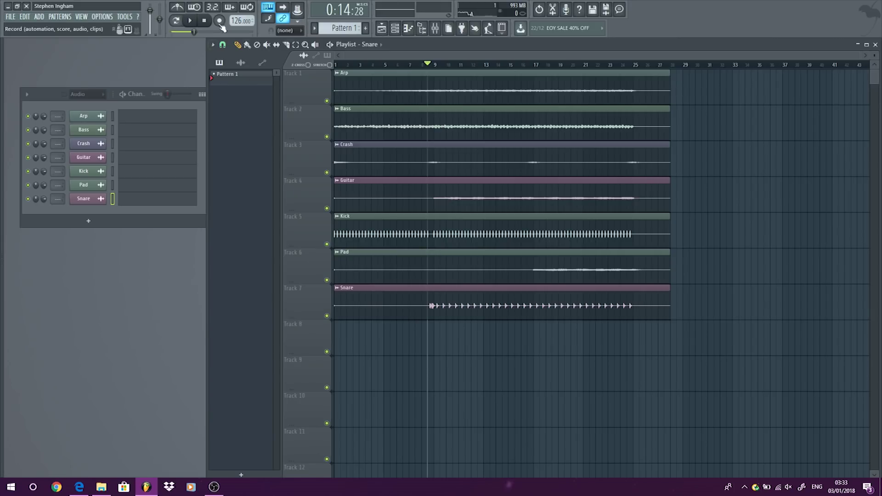
pyautogui.click(190, 20)
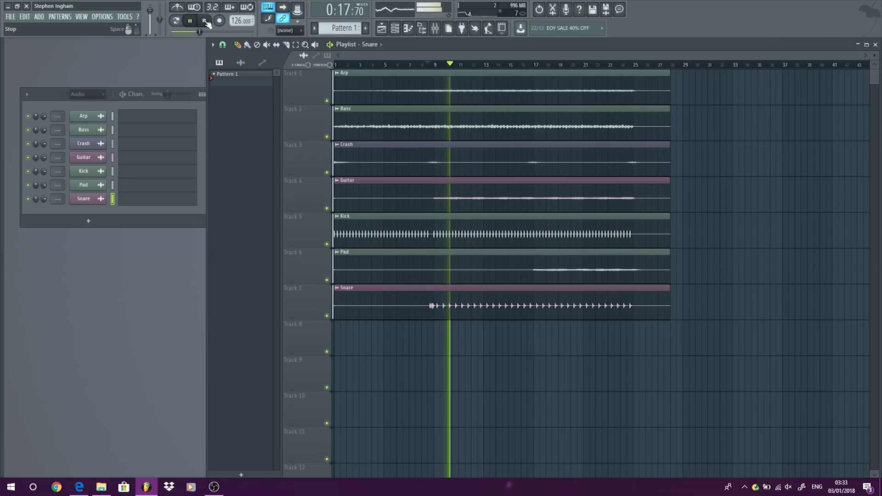
pyautogui.click(206, 21)
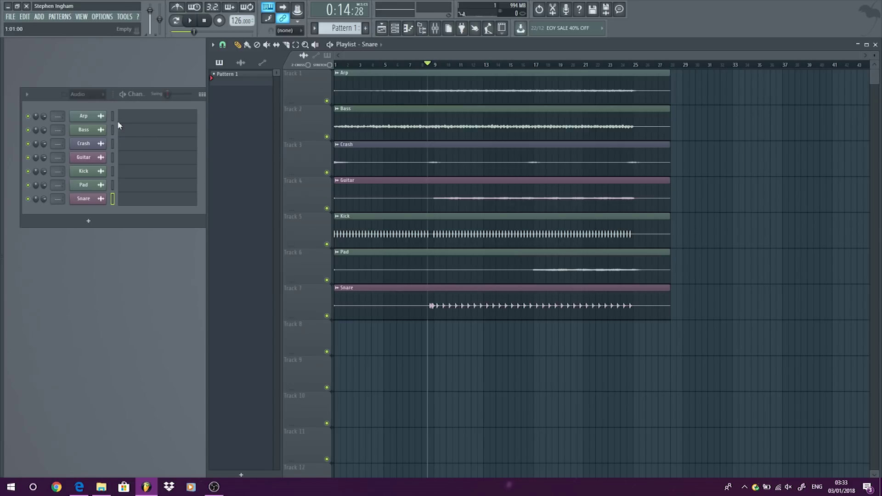
# - Route the seven selected stem channels to mixer inserts starting at Insert 2
pyautogui.moveTo(112, 115); pyautogui.dragTo(112, 132)
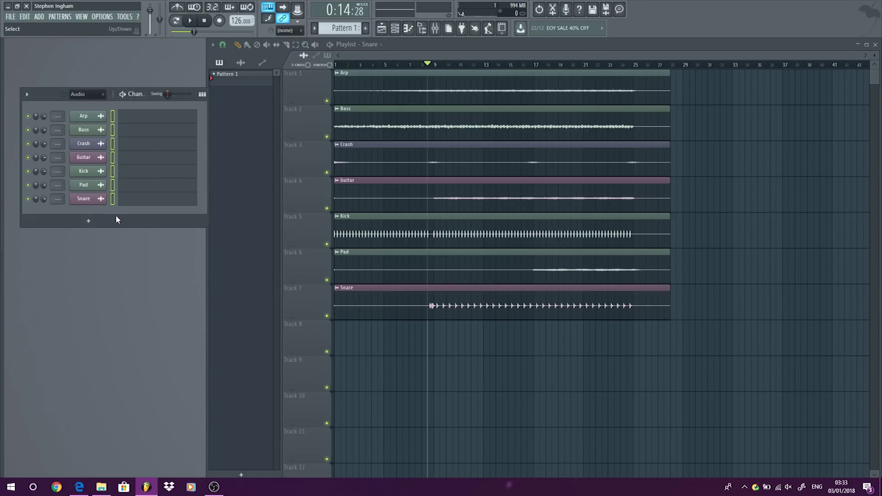
pyautogui.click(81, 16)
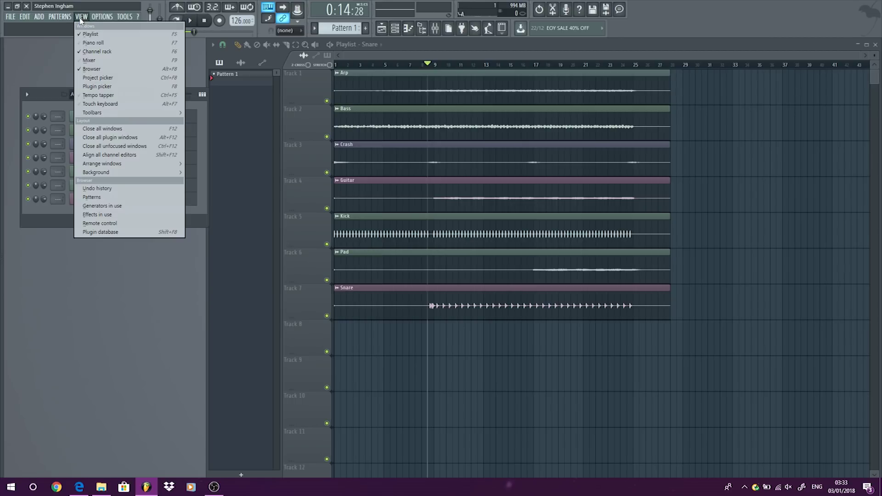
pyautogui.click(91, 60)
pyautogui.click(206, 192)
pyautogui.rightClick(206, 192)
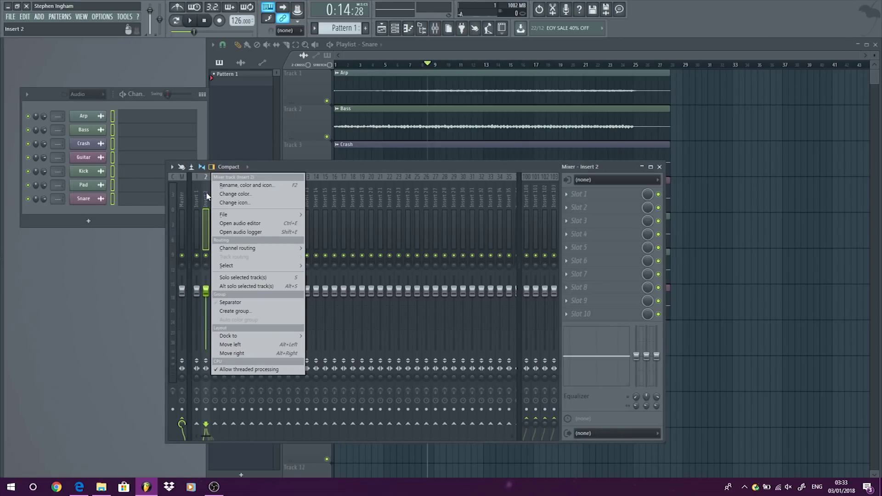
pyautogui.moveTo(290, 251)
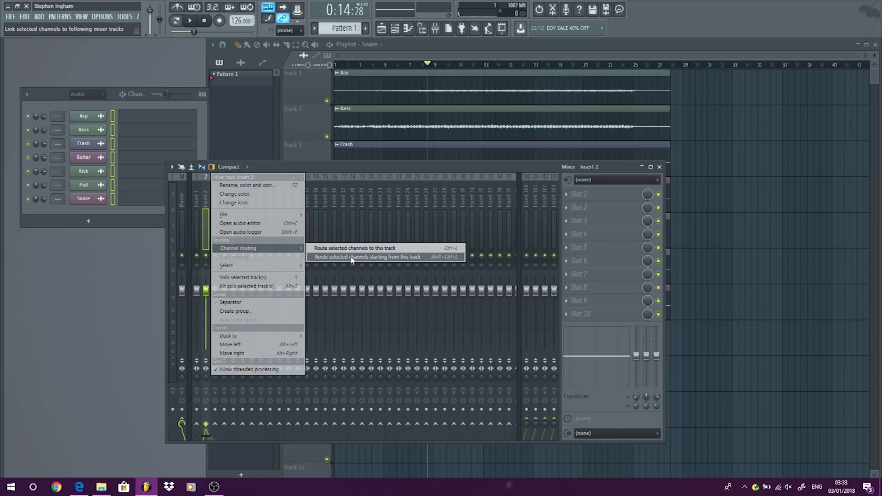
pyautogui.click(376, 259)
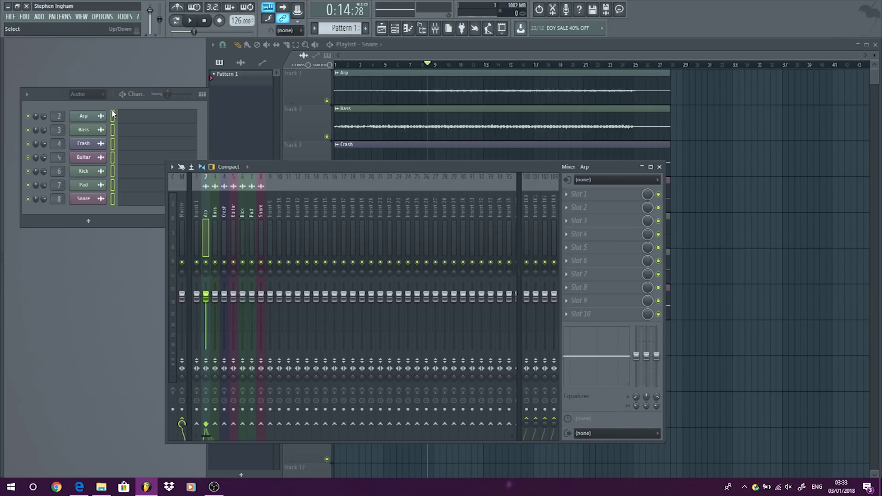
# - Reselect all seven channels, then play the song and mute the Kick insert to test the routing
pyautogui.click(114, 171)
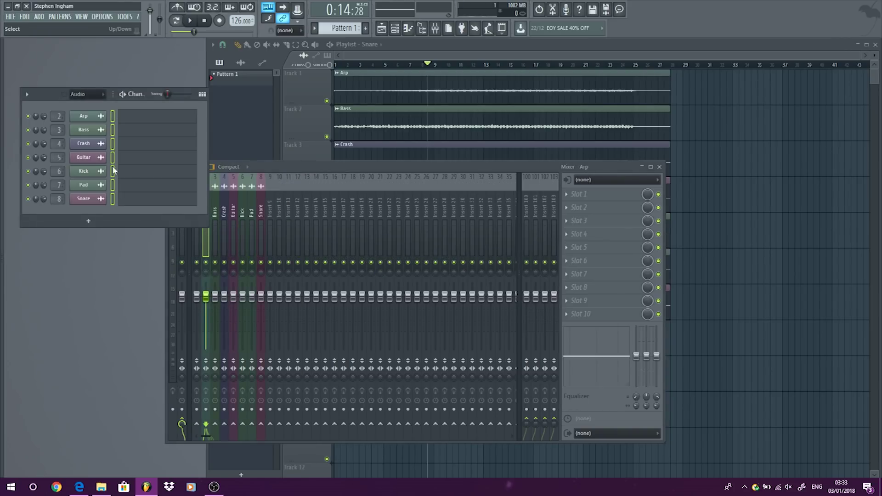
pyautogui.click(113, 118)
pyautogui.moveTo(113, 118); pyautogui.dragTo(113, 199)
pyautogui.press('space')
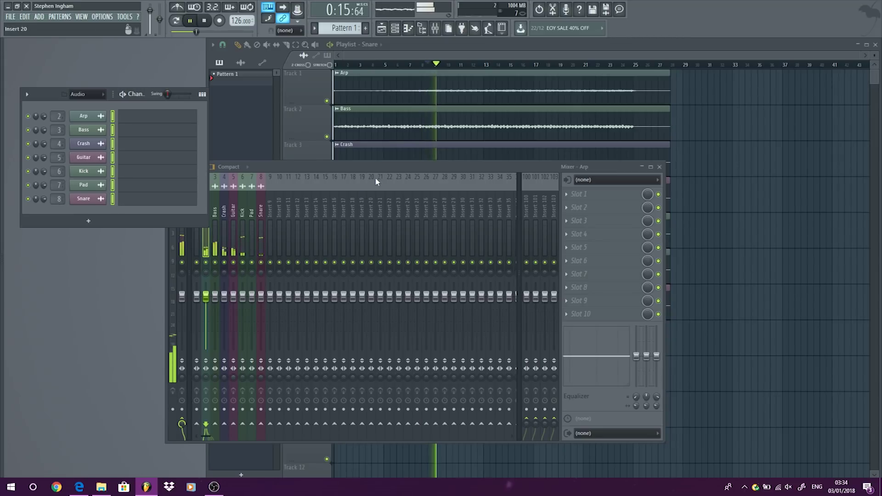
pyautogui.moveTo(406, 166); pyautogui.dragTo(485, 146)
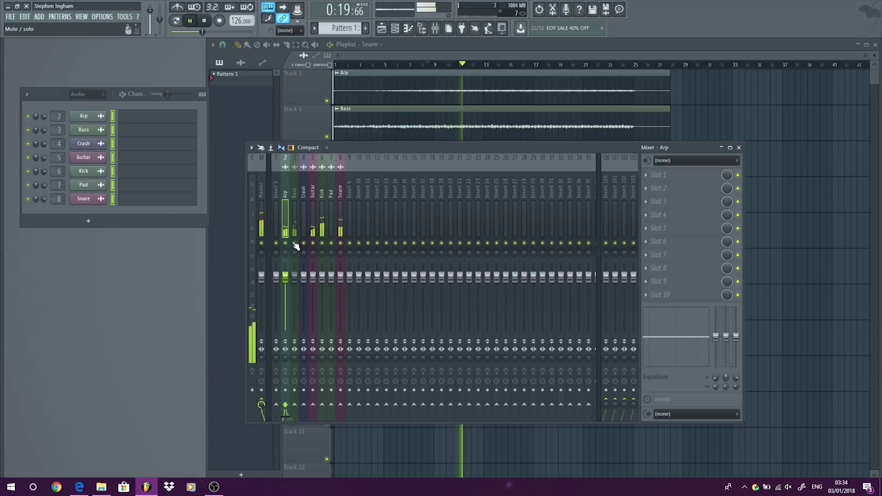
pyautogui.click(322, 244)
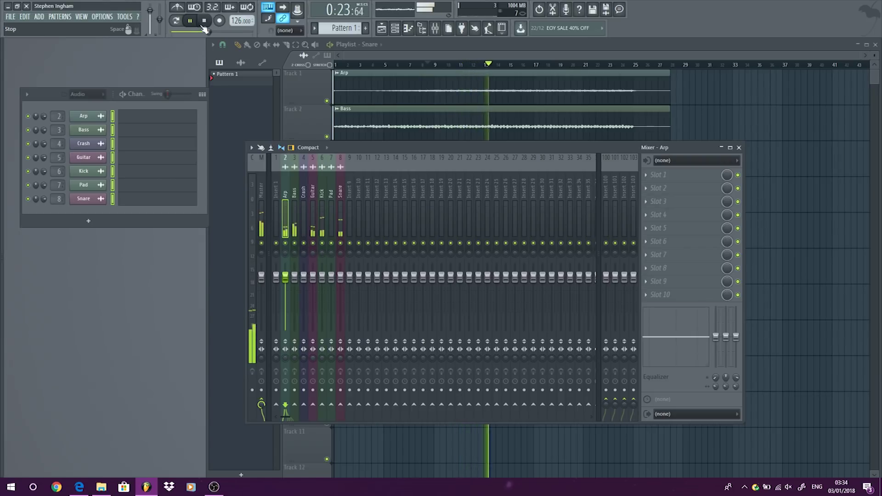
pyautogui.press('space')
# - Close the Mixer window to reveal the full playlist of stem tracks
pyautogui.click(739, 148)
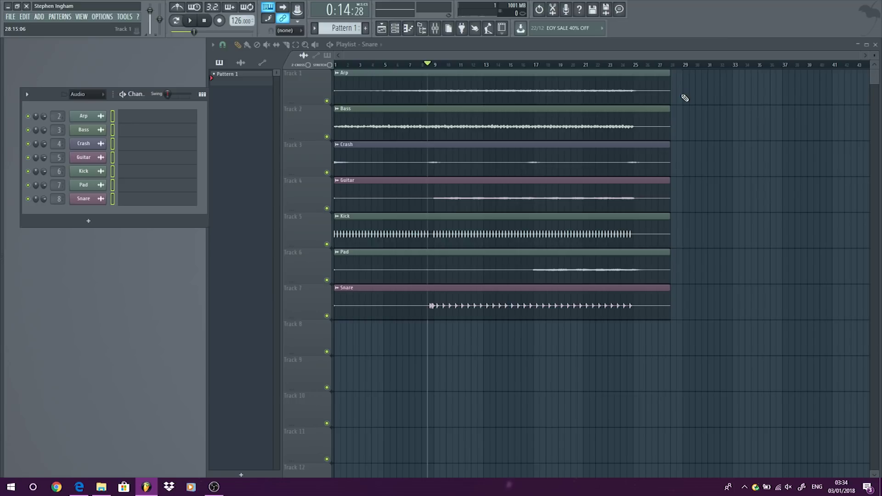
pyautogui.click(81, 16)
pyautogui.click(87, 60)
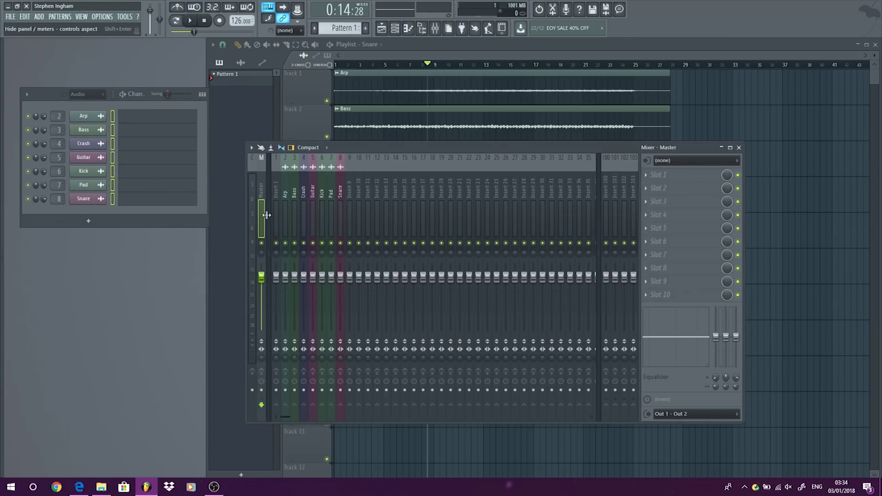
pyautogui.click(739, 147)
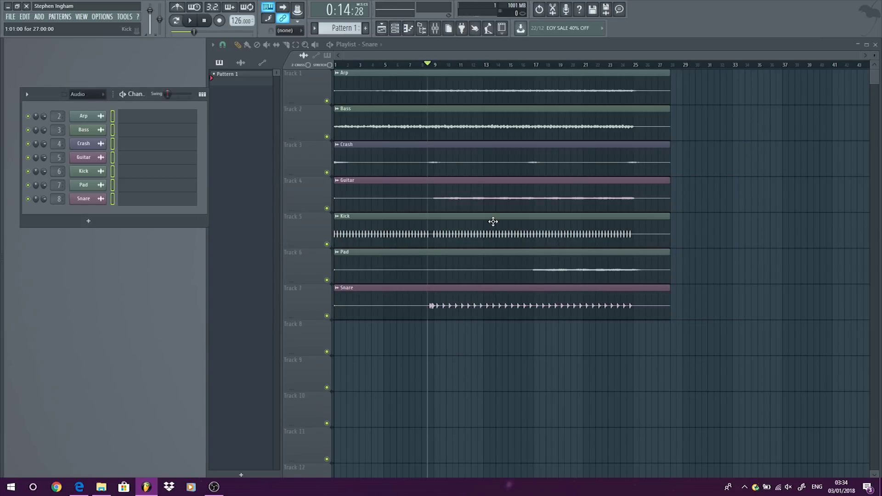